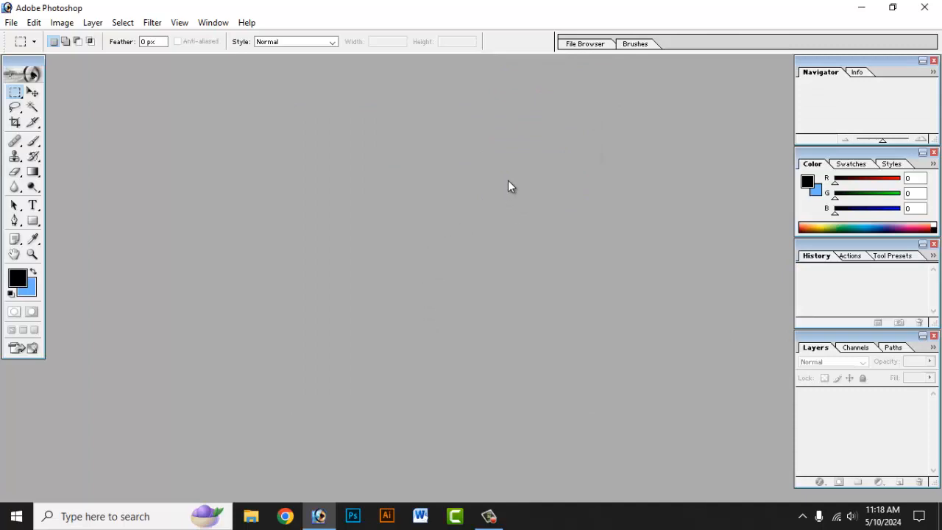
Open 1-change1.jpg and source355x388_in.jpg from the desktop's Passport Size Photo folder in Photoshop.
click(857, 7)
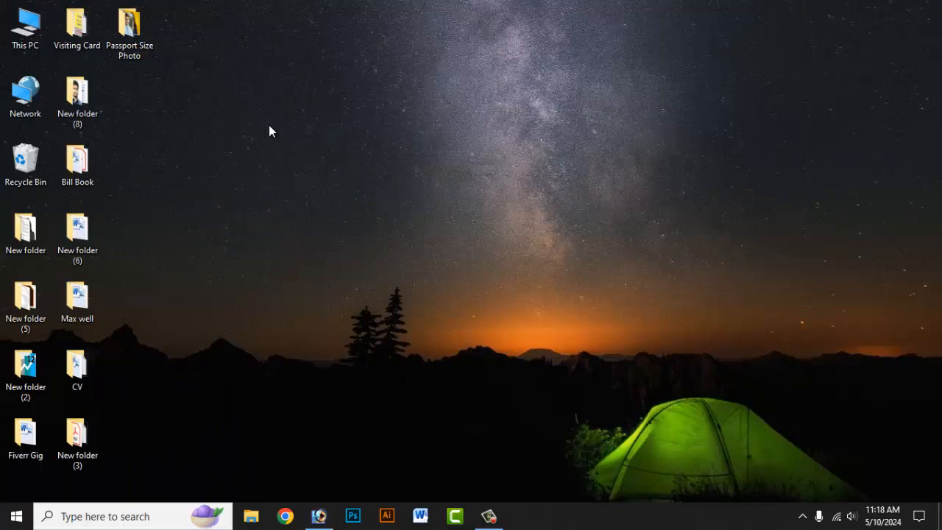
double_click(129, 30)
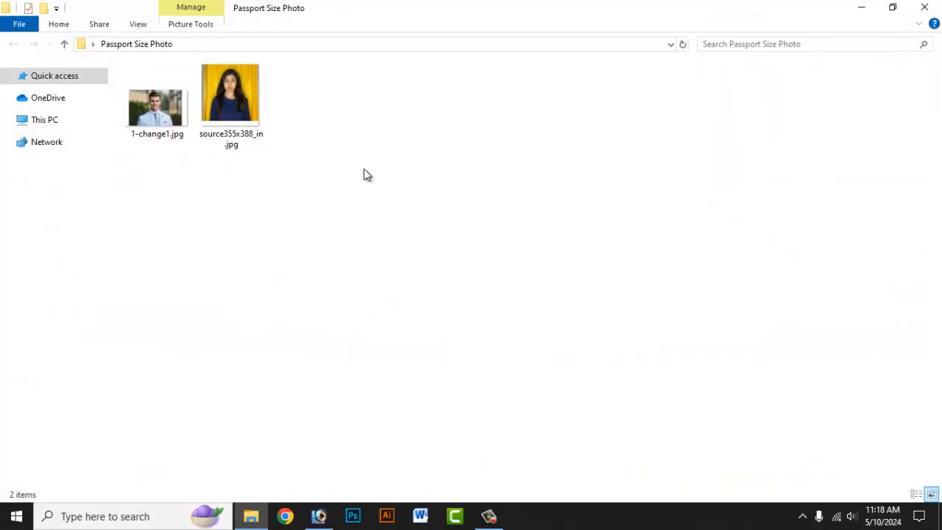
scroll(363, 168, up, 3)
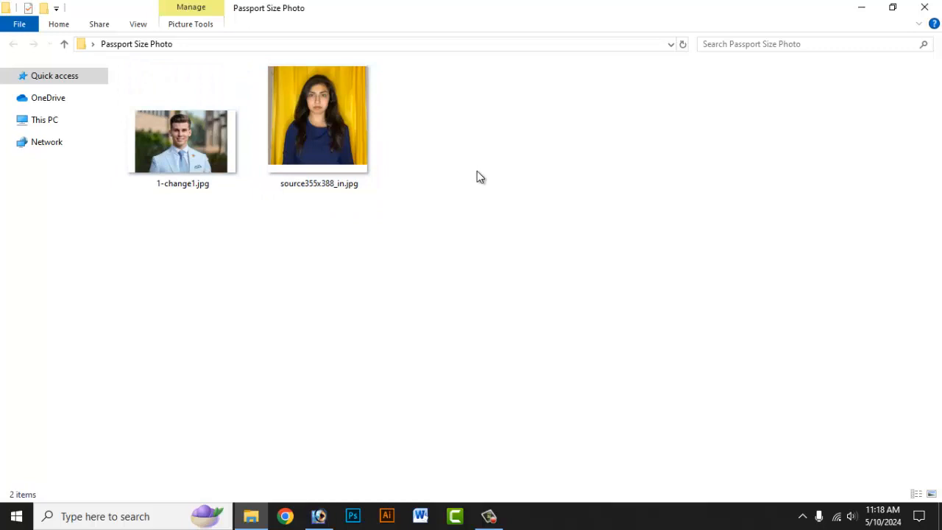
drag(477, 171, 388, 315)
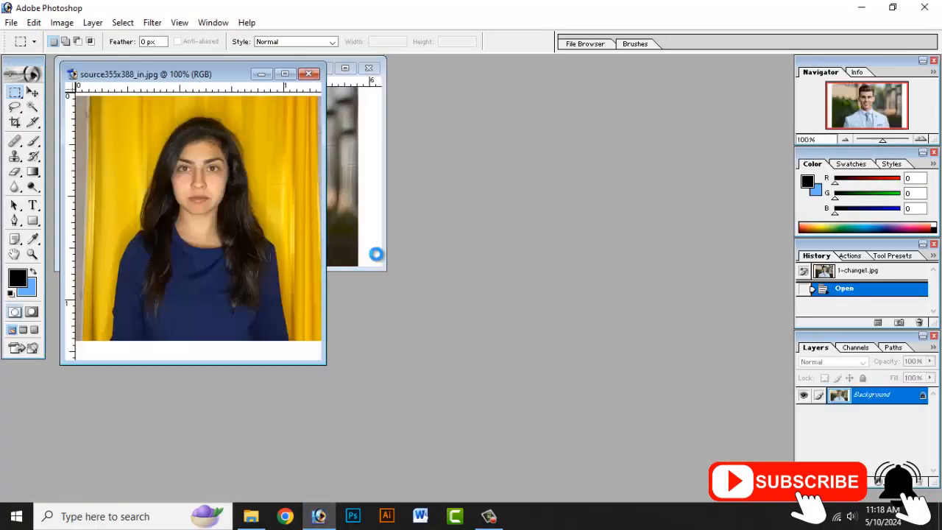
Separate the two overlapping image windows and maximise 1-change1.jpg.
drag(263, 86, 599, 107)
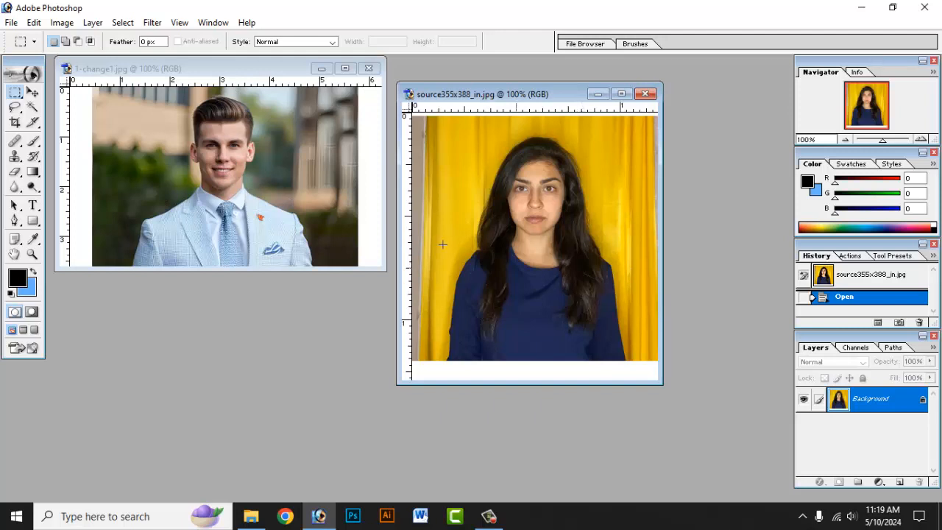
click(300, 157)
click(344, 67)
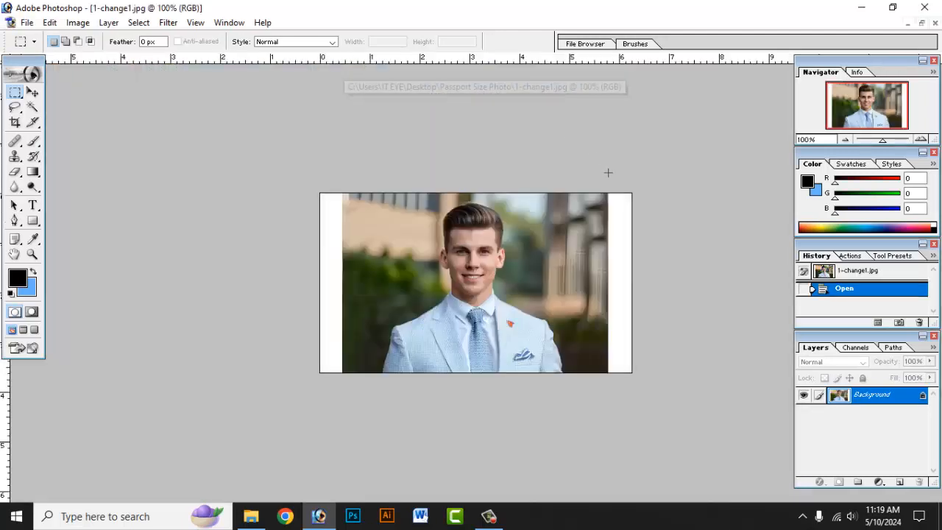
scroll(612, 170, up, 4)
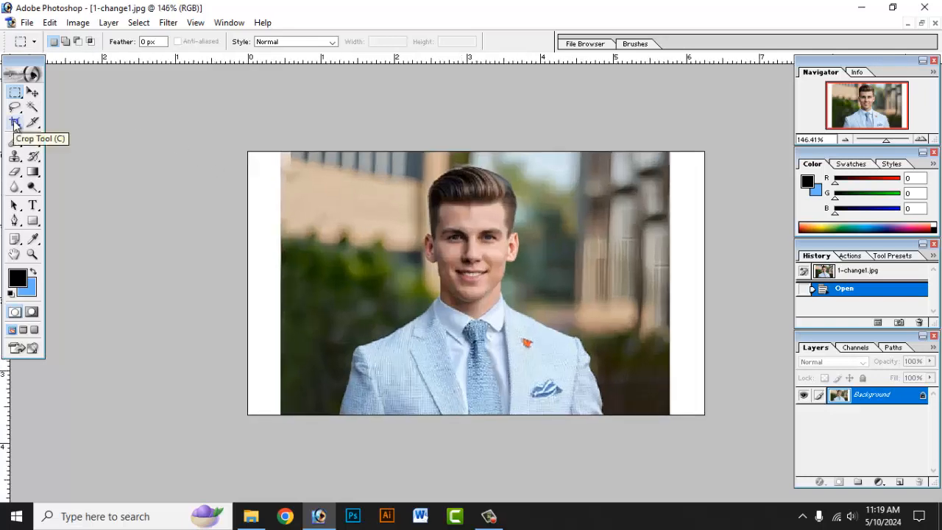
Configure the Crop tool for a 1.55 in wide, 1.95 in high result at 300 pixels/inch.
click(14, 123)
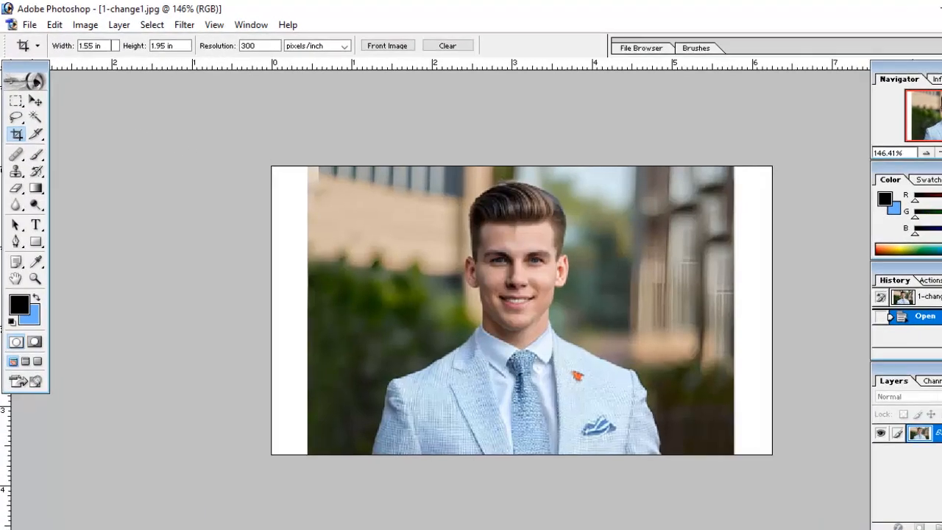
click(76, 42)
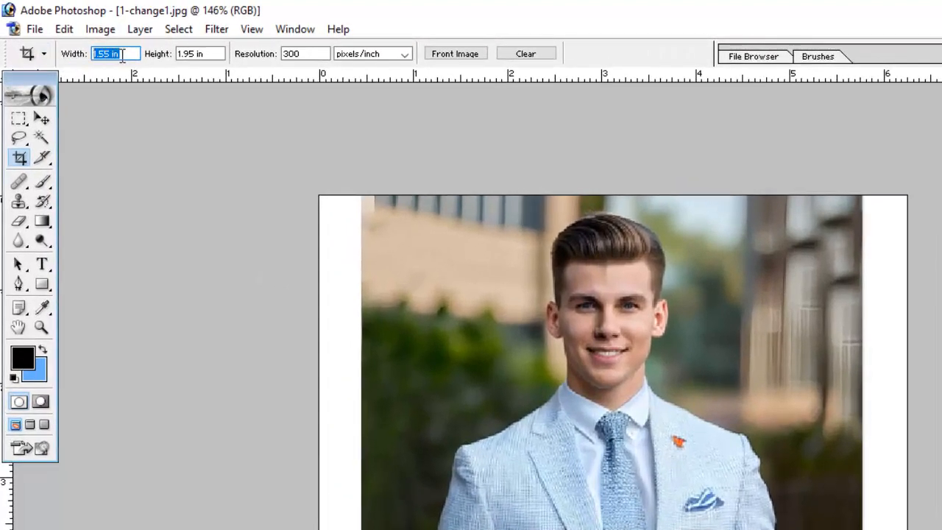
key(Tab)
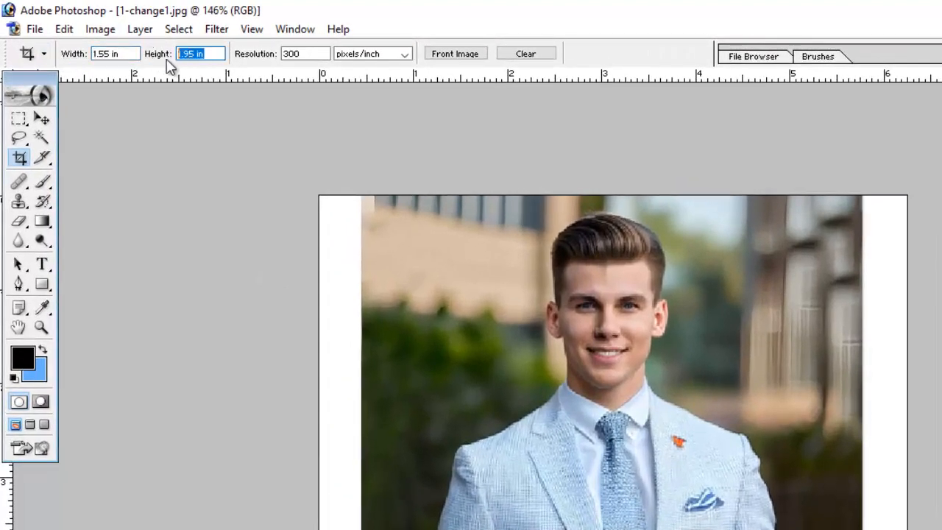
key(Tab)
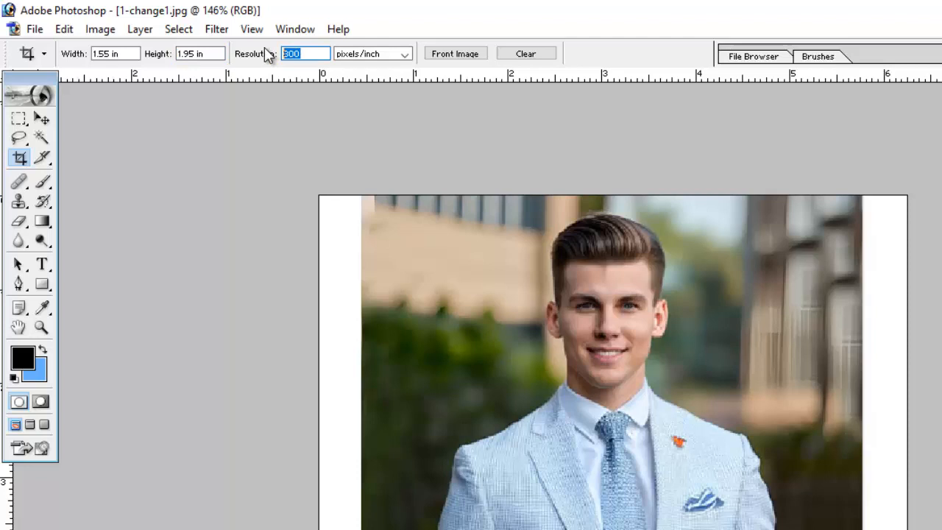
click(390, 54)
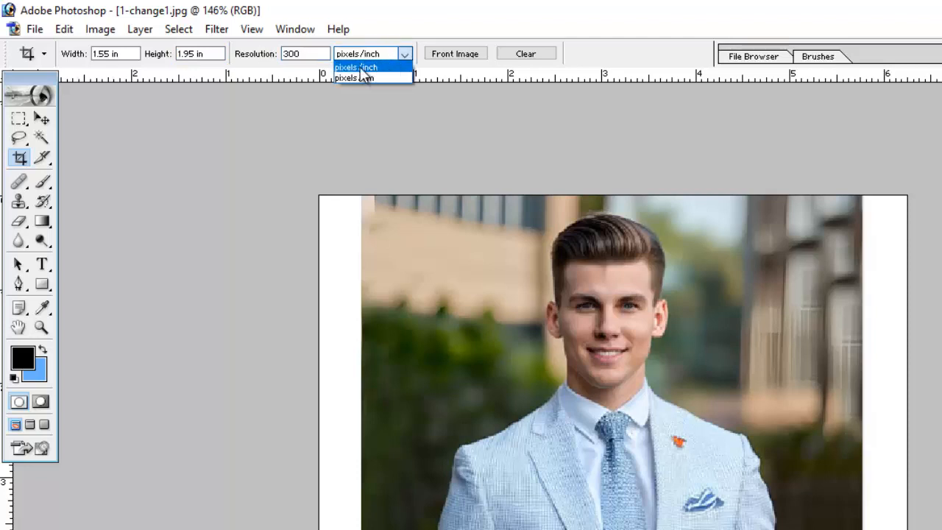
click(368, 67)
click(322, 138)
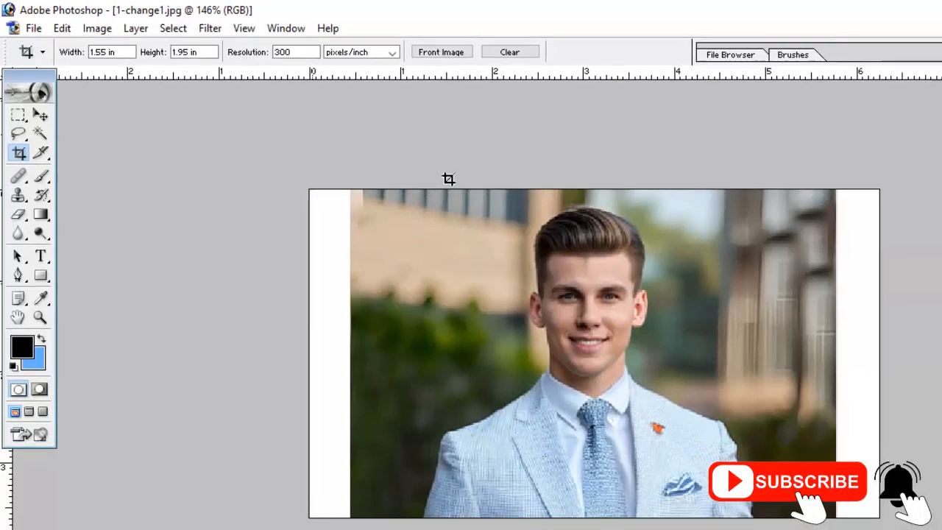
Crop the photo to the man's head and upper chest, with his face centred horizontally in the frame.
drag(463, 187, 759, 495)
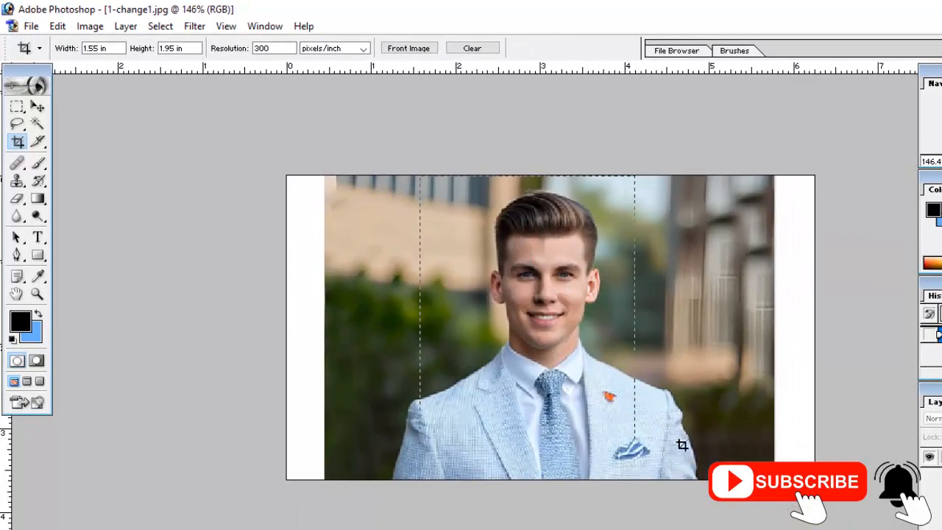
drag(681, 445, 698, 463)
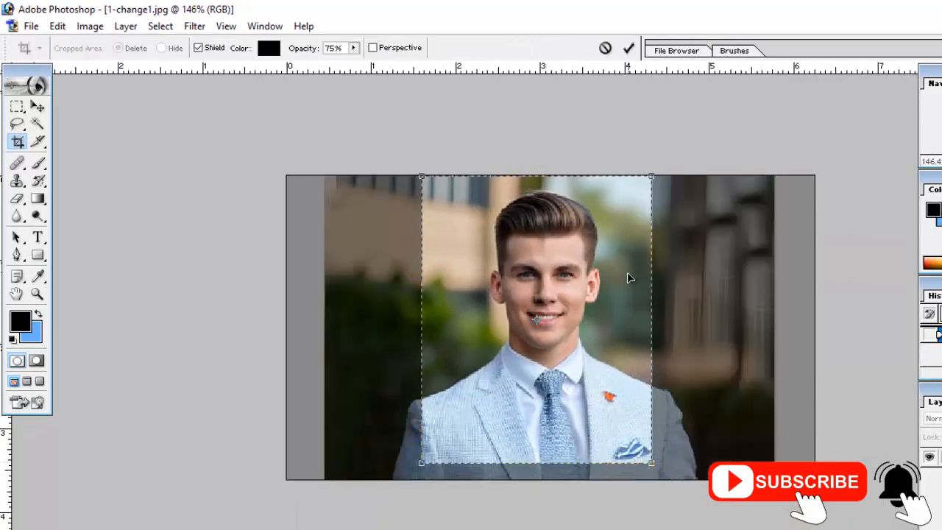
drag(629, 278, 633, 284)
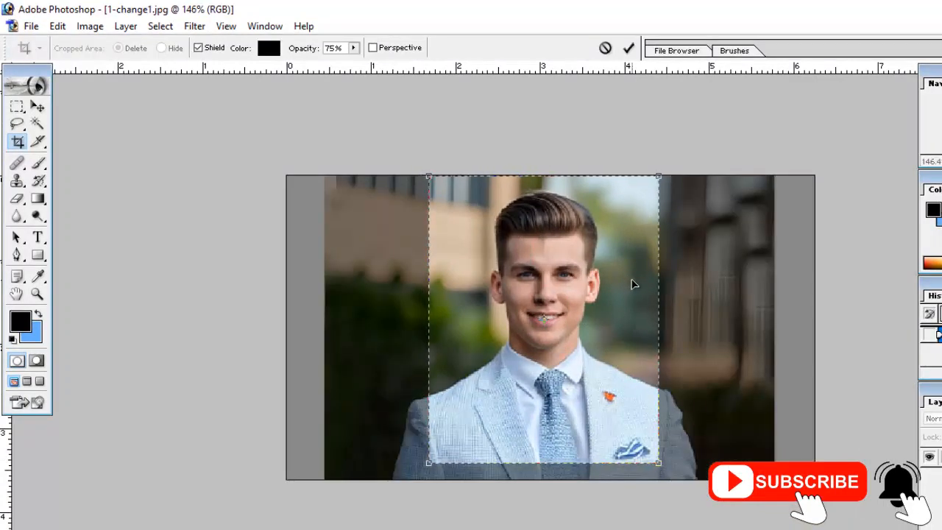
key(Return)
key(ctrl+alt+0)
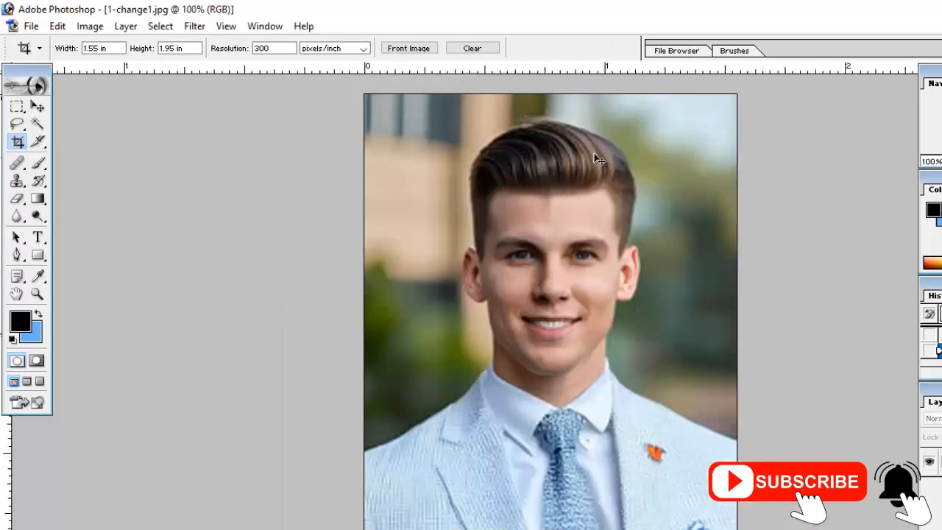
Start a Pen tool path at the image's left edge and trace the left shoulder up towards the collar.
click(18, 255)
key(ctrl+plus)
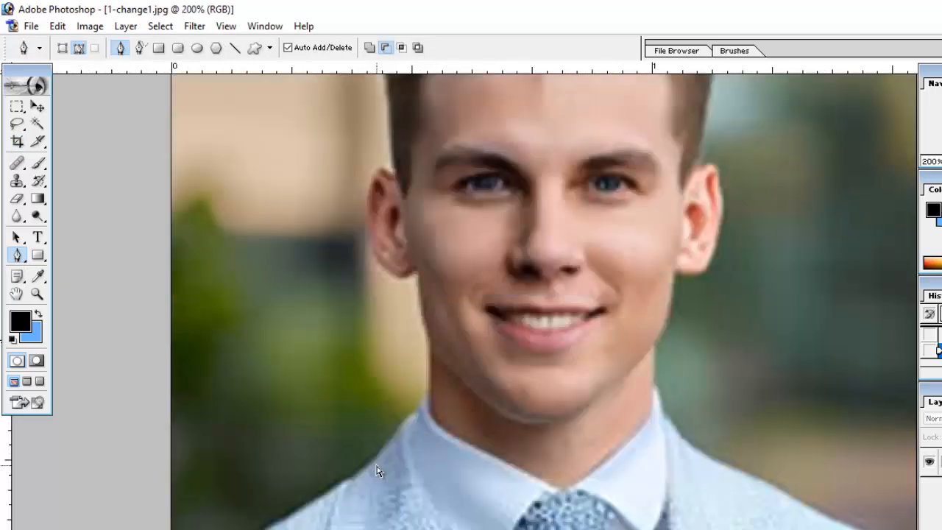
scroll(257, 406, down, 5)
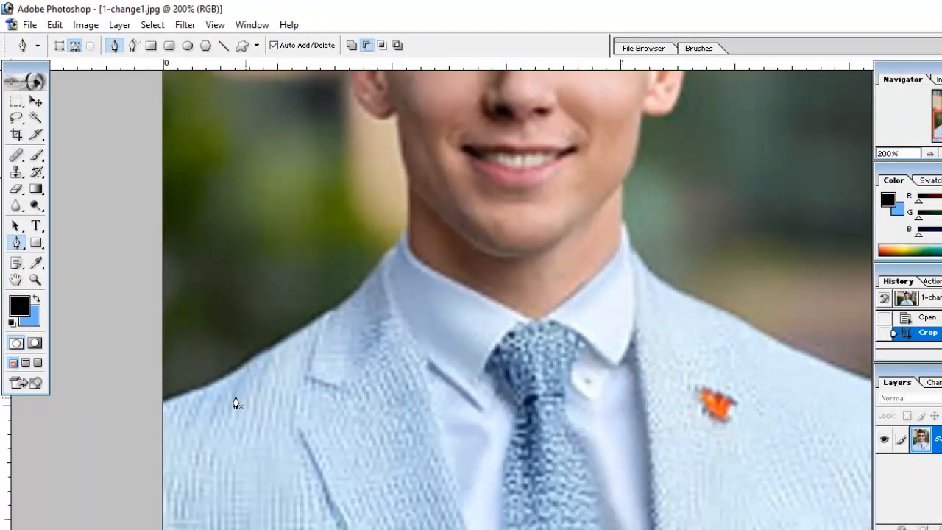
click(161, 408)
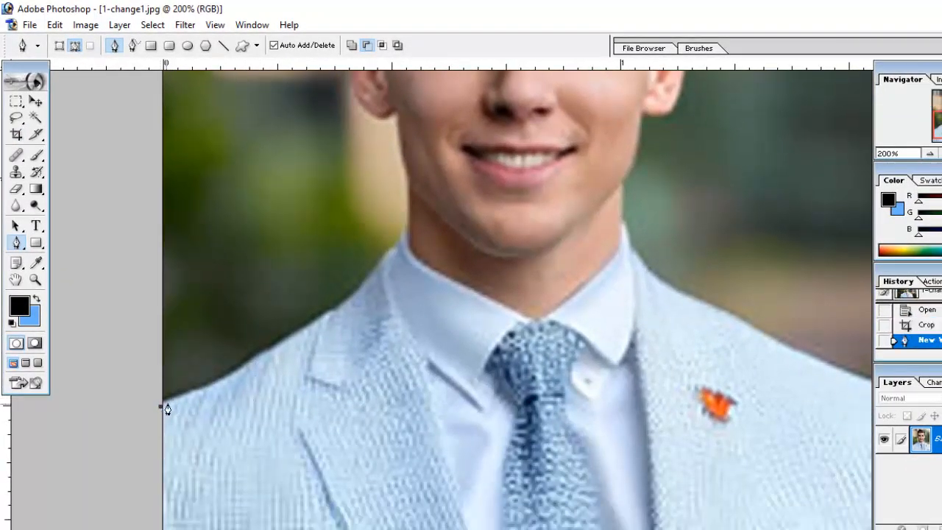
click(197, 390)
click(227, 375)
click(252, 359)
click(276, 344)
click(309, 324)
click(328, 314)
click(344, 303)
click(368, 283)
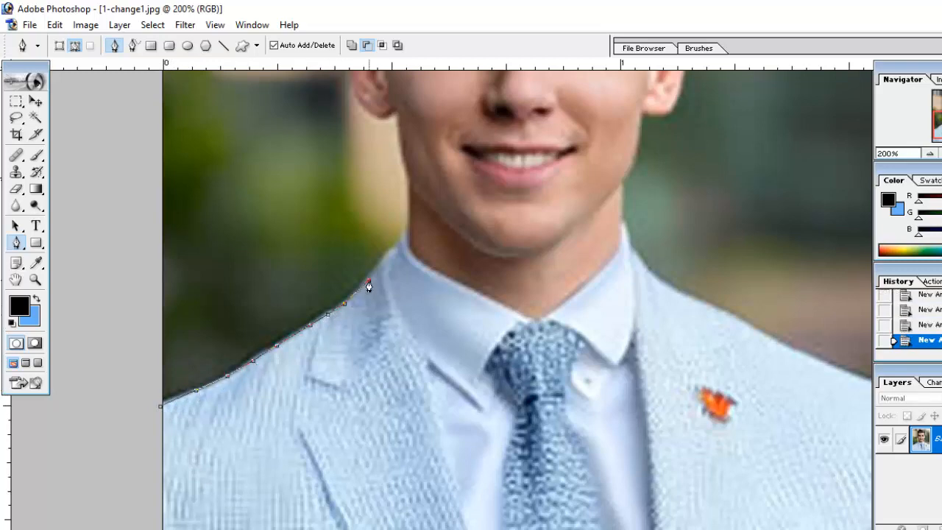
Continue the path past the collar, up the left side of the neck and around the left earlobe.
click(404, 237)
key(ctrl+plus)
click(356, 268)
scroll(356, 268, up, 3)
click(355, 267)
click(353, 254)
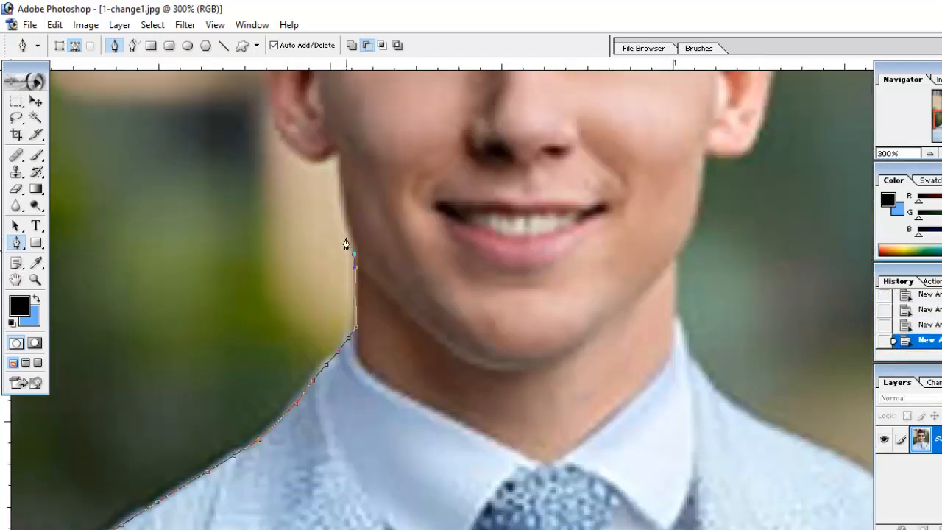
scroll(346, 235, up, 2)
drag(336, 184, 342, 141)
alt+click(336, 185)
scroll(335, 184, up, 2)
drag(284, 222, 255, 175)
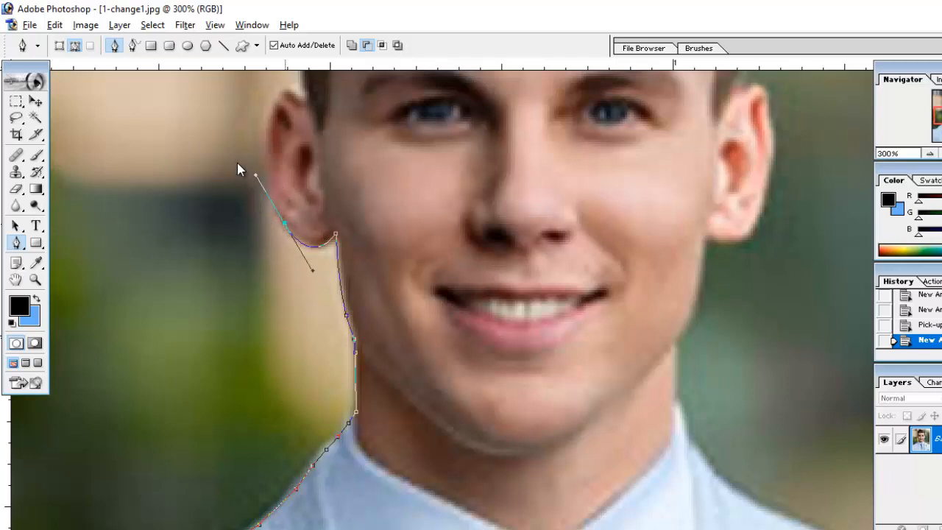
click(283, 223)
click(273, 198)
scroll(273, 128, up, 1)
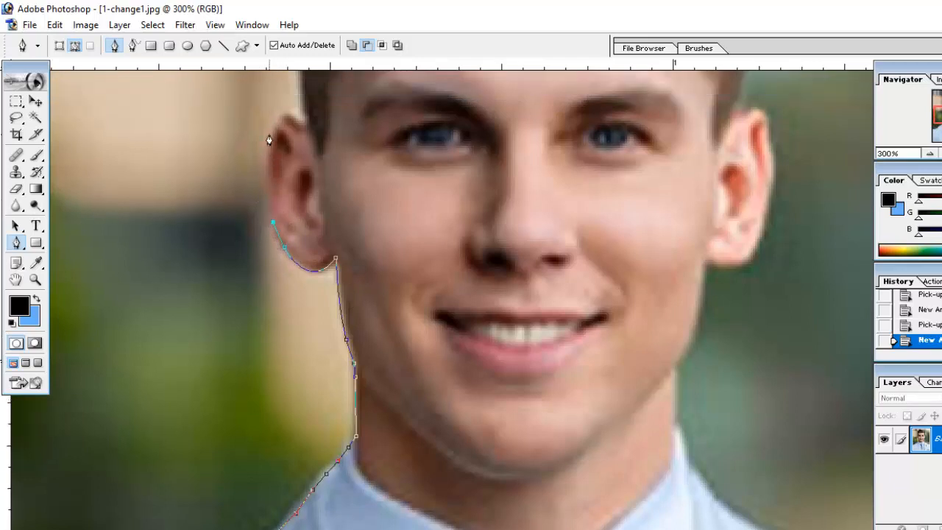
Trace the path over the top of the left ear and up the hair above it.
alt+click(269, 133)
drag(269, 133, 326, 129)
alt+click(298, 117)
click(301, 106)
scroll(300, 110, up, 10)
click(294, 265)
Curve the path over the top of the hair and down to the right side of the head.
scroll(296, 268, up, 5)
drag(319, 199, 373, 140)
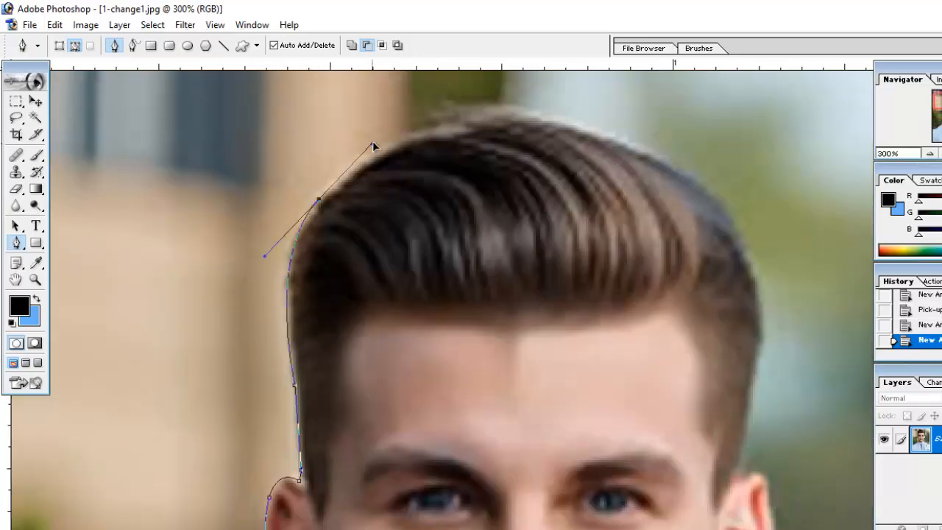
alt+click(318, 198)
drag(598, 137, 746, 202)
alt+click(599, 137)
click(660, 162)
drag(759, 344, 746, 487)
alt+click(759, 345)
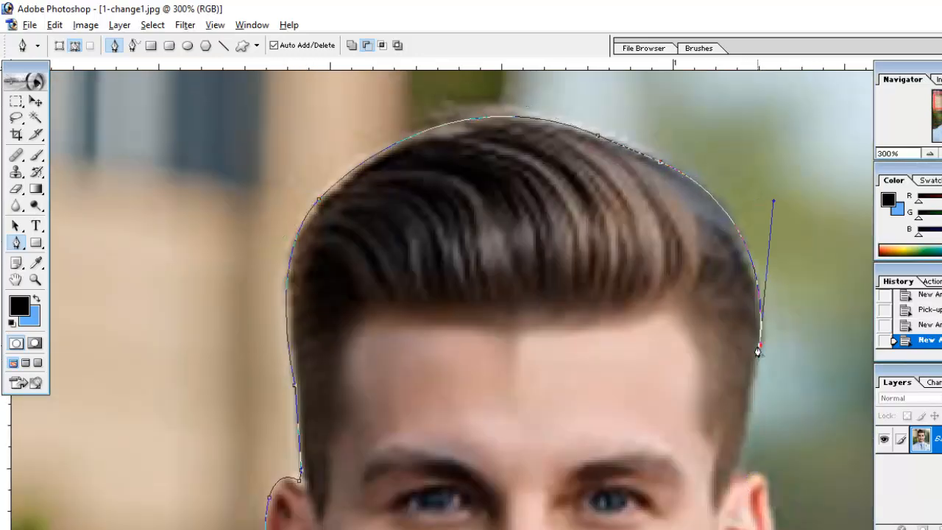
Continue the path down the right side of the hair and around the right ear to below its lobe.
scroll(759, 349, down, 5)
click(740, 349)
scroll(739, 366, down, 4)
drag(769, 286, 772, 317)
key(ctrl+z)
alt+click(771, 285)
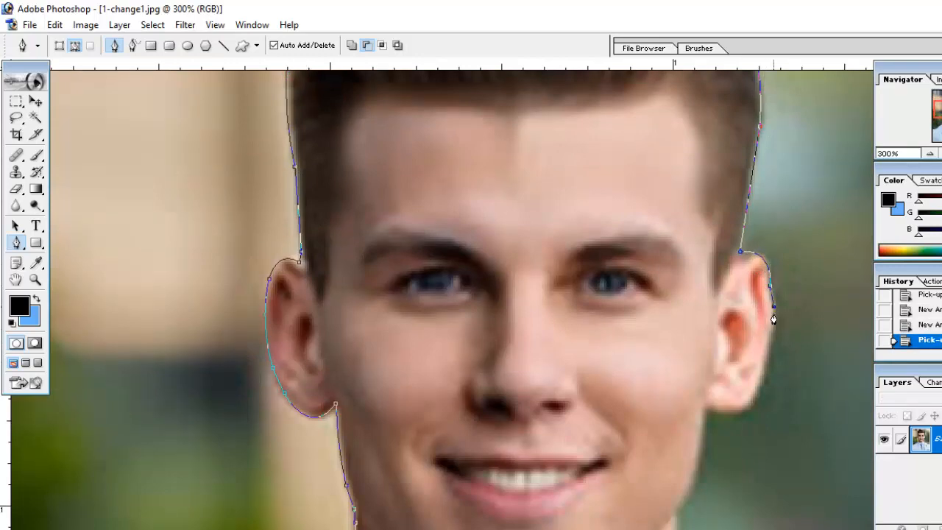
click(773, 307)
click(772, 333)
click(763, 363)
drag(705, 347, 646, 360)
alt+click(705, 346)
Trace the path along the right jawline, down the neck and past the collar onto the jacket.
scroll(704, 349, down, 5)
alt+click(674, 314)
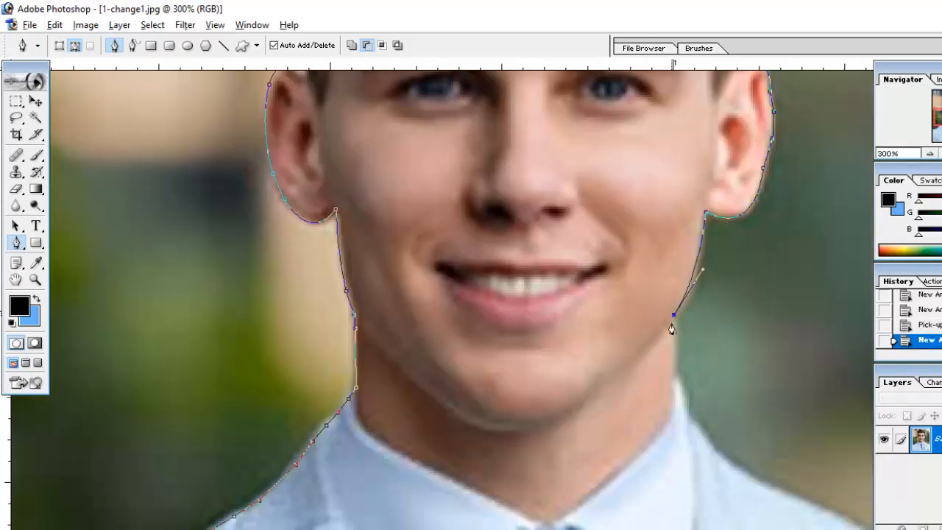
click(675, 374)
click(687, 394)
click(690, 417)
click(707, 434)
Continue the path along the right shoulder to the image's right edge.
key(ctrl+minus)
scroll(745, 450, down, 5)
key(Tab)
key(Tab)
click(738, 342)
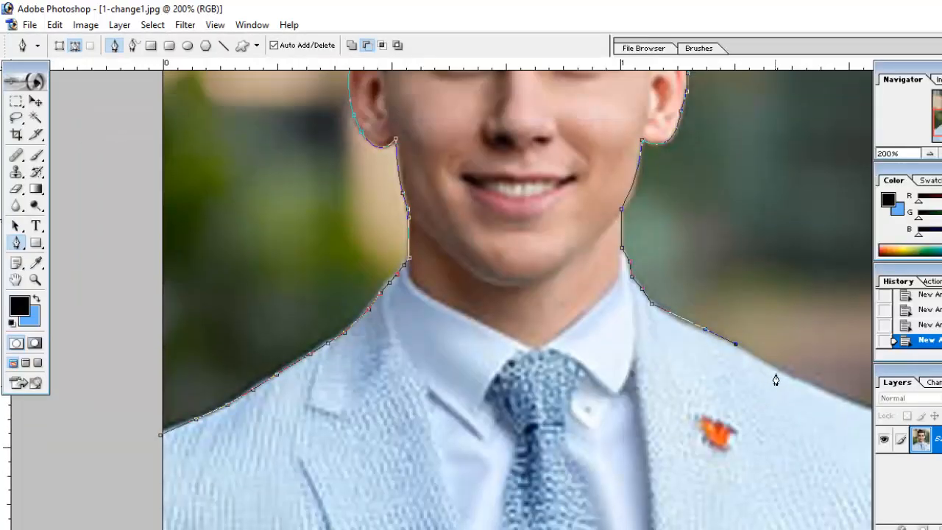
click(779, 372)
key(ctrl+minus)
click(683, 411)
click(697, 417)
Route the path outside the canvas around the background and close it at its starting point on the left shoulder.
click(724, 432)
drag(750, 249, 752, 274)
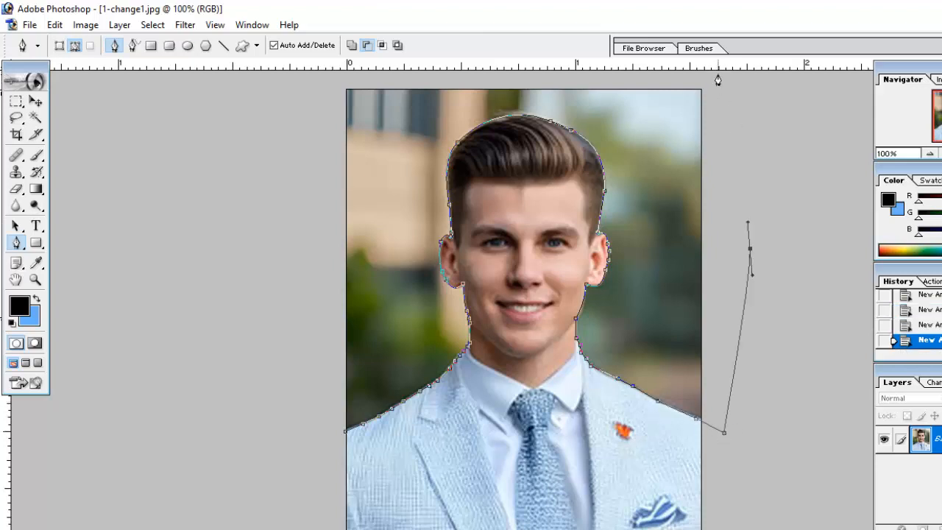
click(718, 75)
click(309, 75)
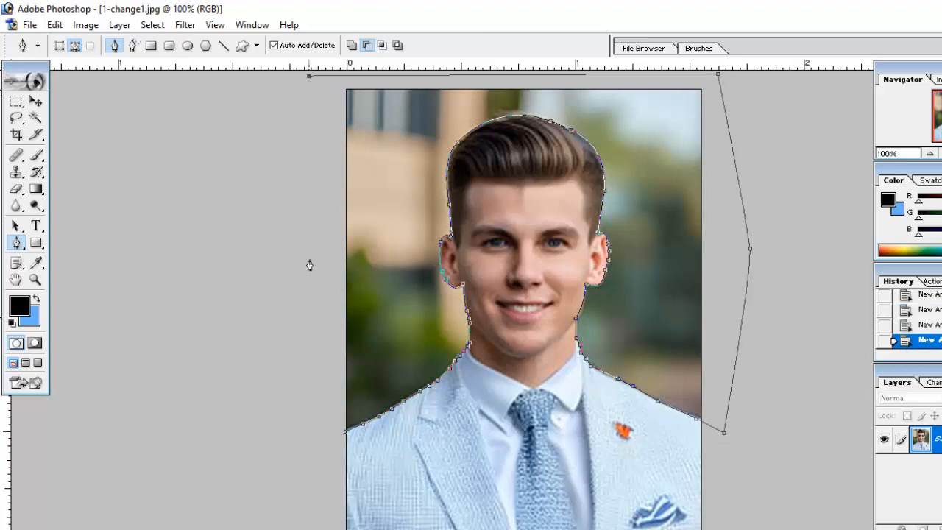
click(326, 426)
click(346, 434)
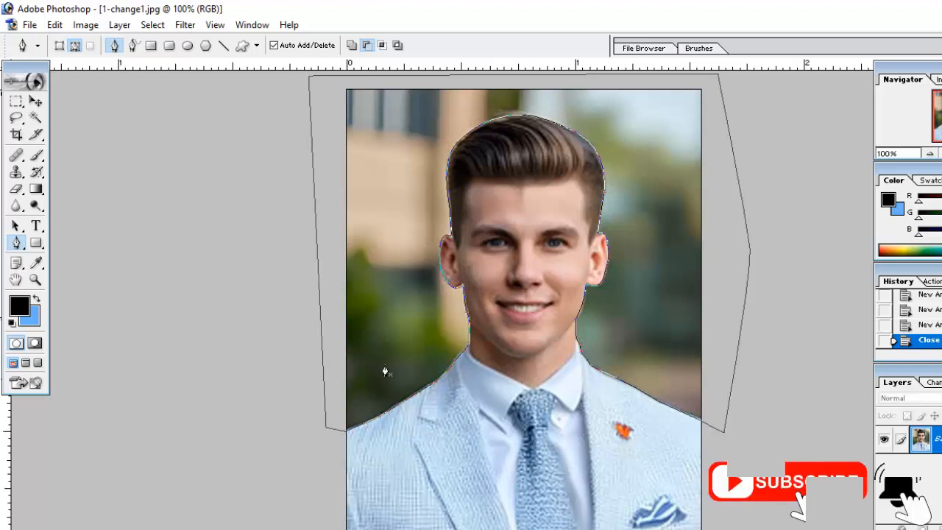
Convert the closed path into a new anti-aliased selection with a feather radius of 0 pixels.
right_click(392, 274)
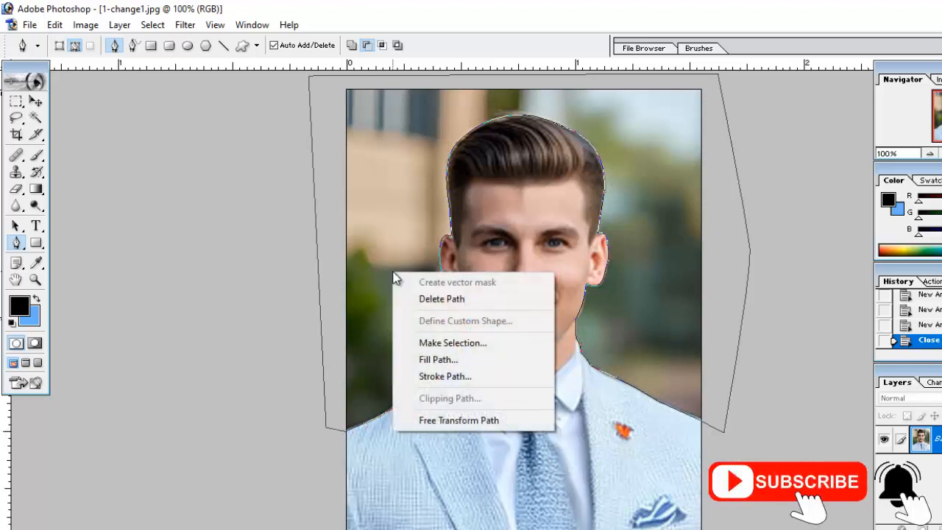
click(452, 342)
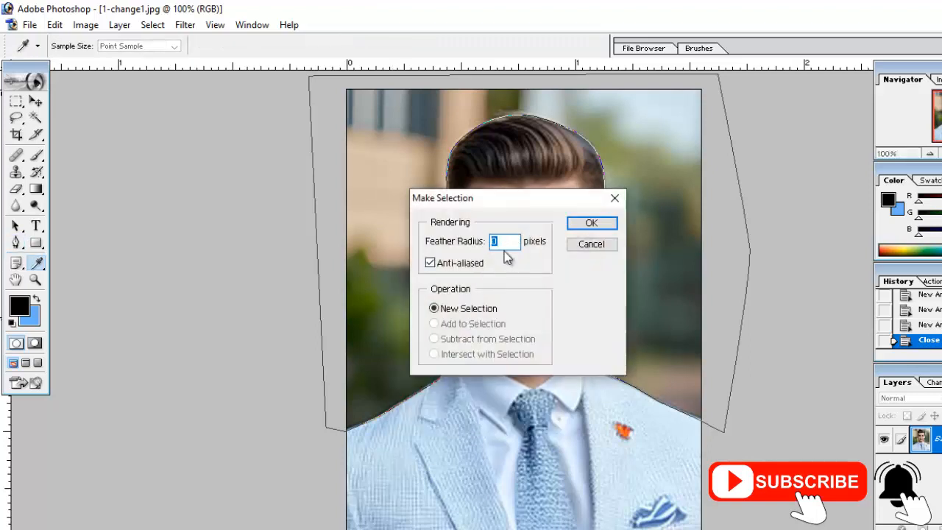
click(588, 223)
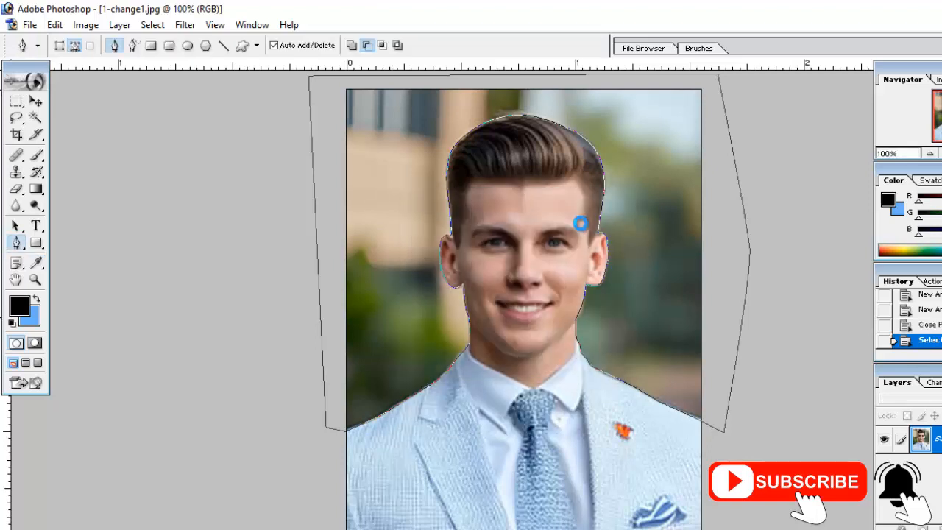
Set the background color to white (FFFFFF).
click(32, 317)
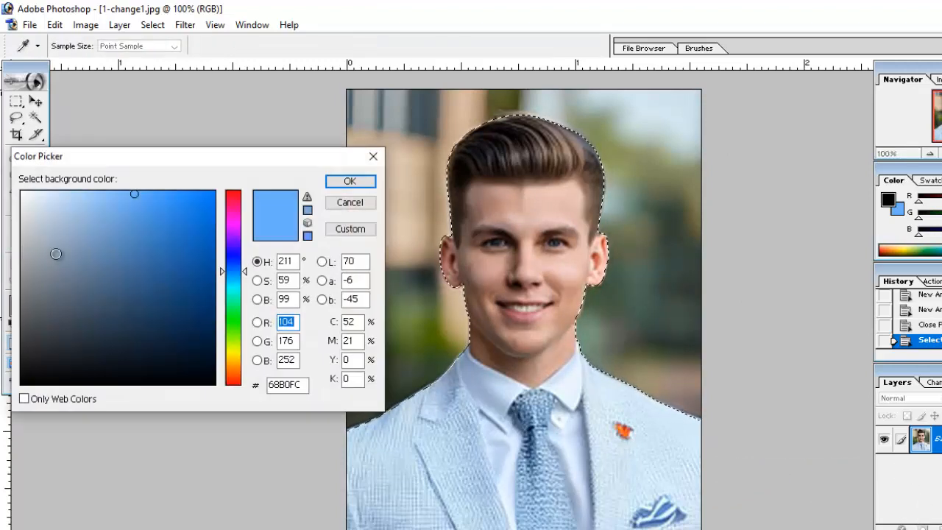
drag(72, 238, 9, 155)
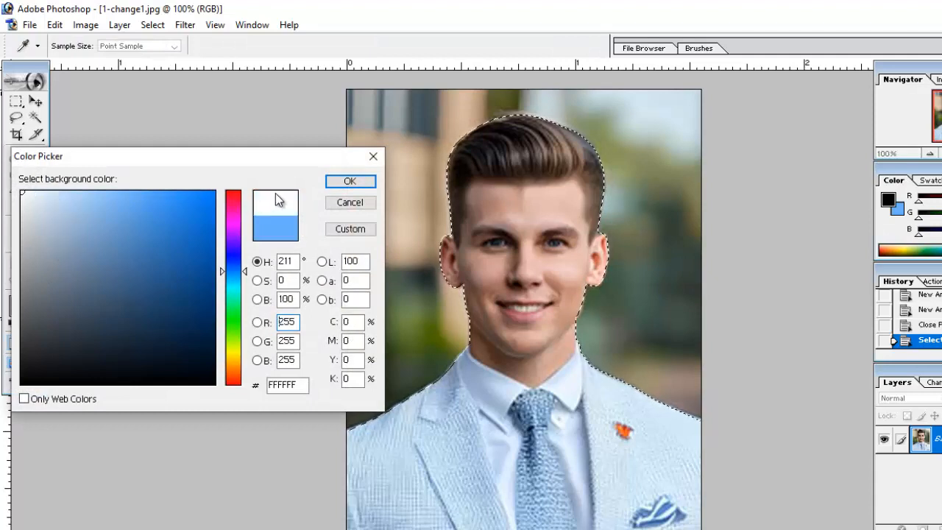
click(351, 181)
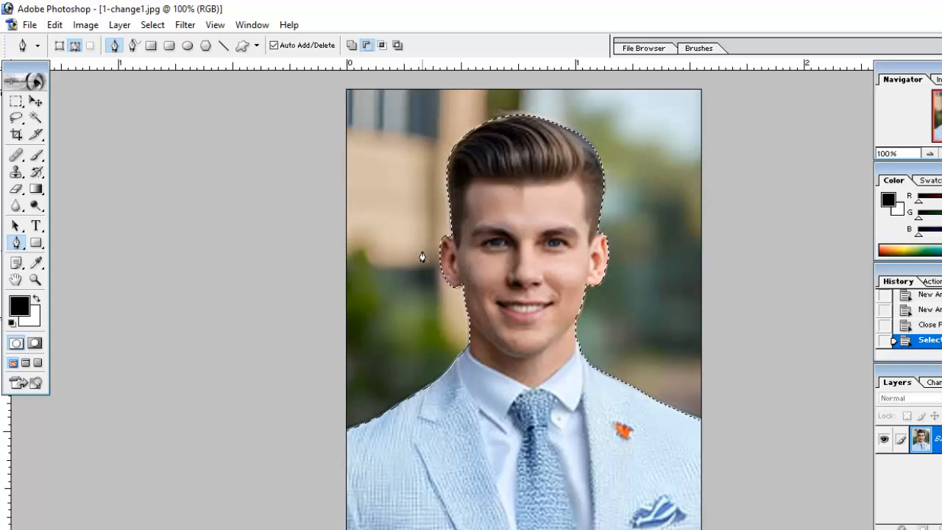
Invert the selection so it covers the area around the man and clear that area to the white background color.
key(Delete)
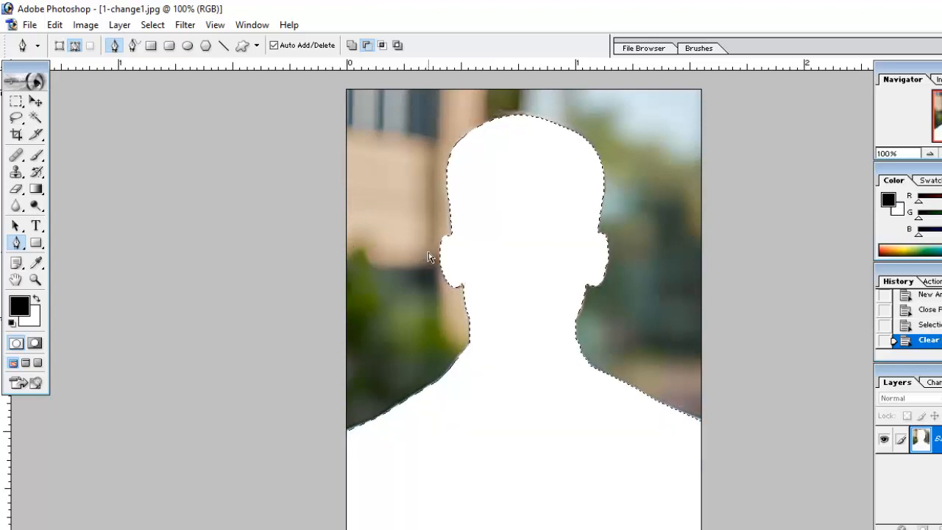
key(ctrl+z)
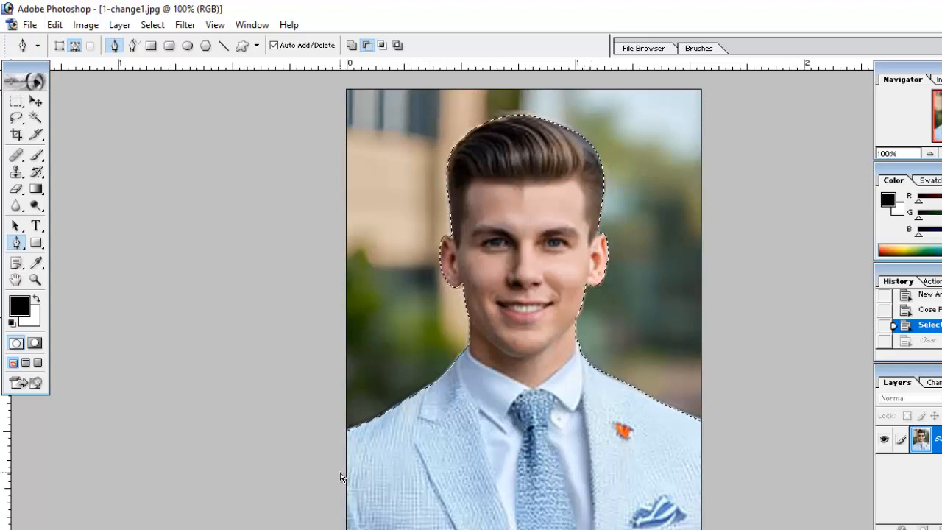
key(ctrl+shift+i)
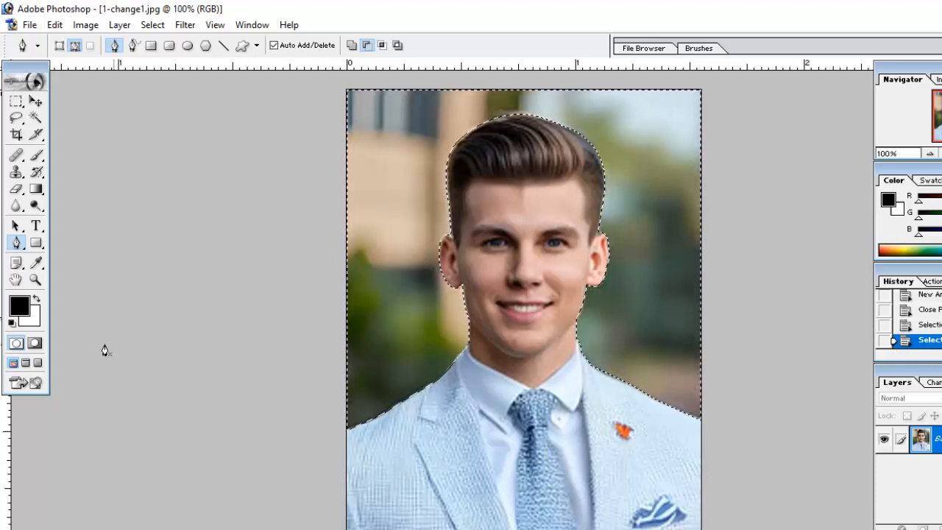
click(30, 316)
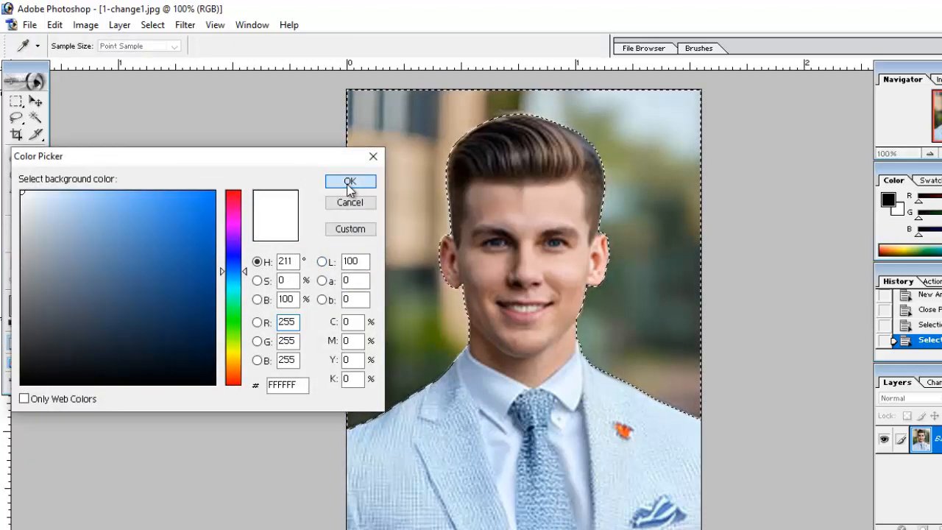
click(351, 182)
key(p)
key(Delete)
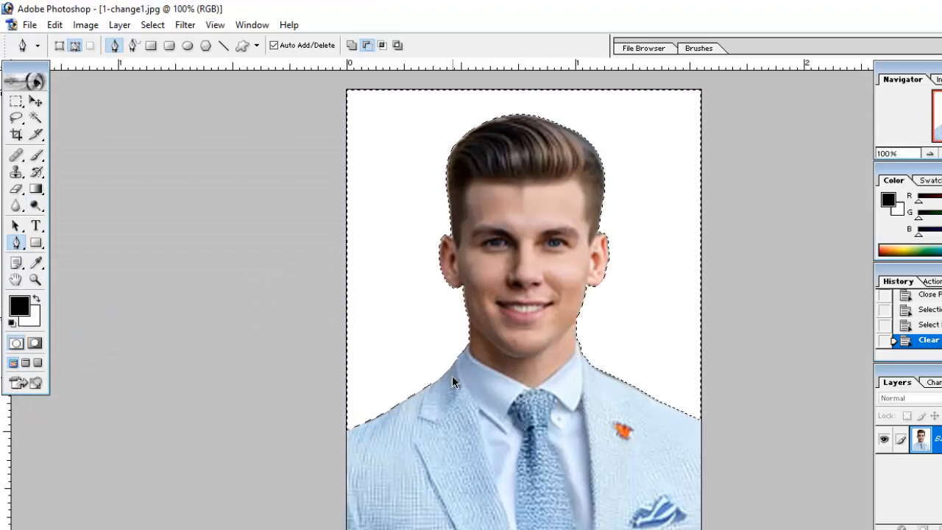
Feather the background selection by 1 pixel, fill it repeatedly with the white background color, and deselect.
key(ctrl+alt+d)
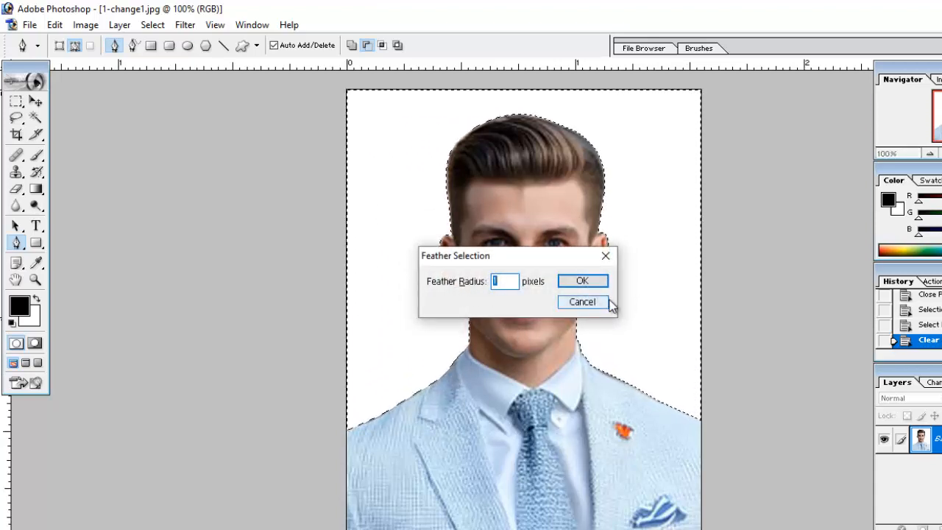
key(Return)
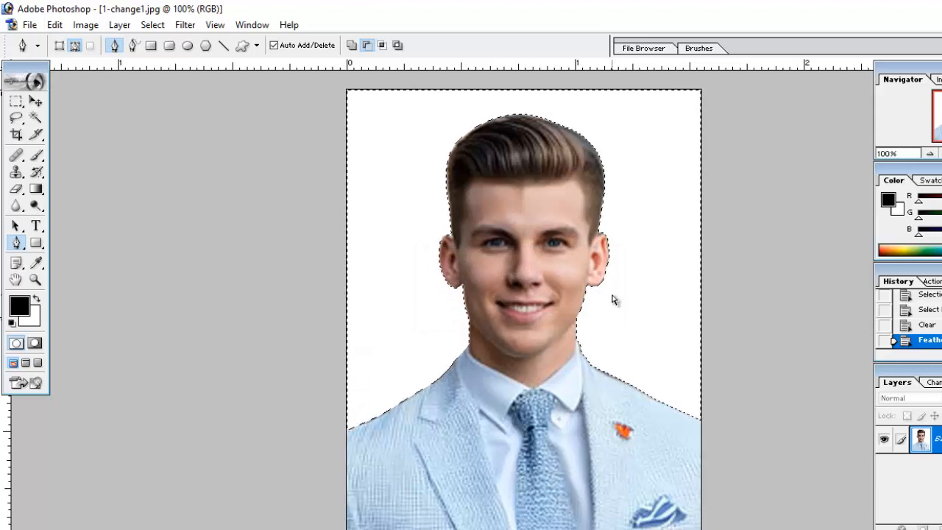
key(ctrl+BackSpace)
key(ctrl+BackSpace)
key(ctrl+BackSpace)
key(ctrl+BackSpace)
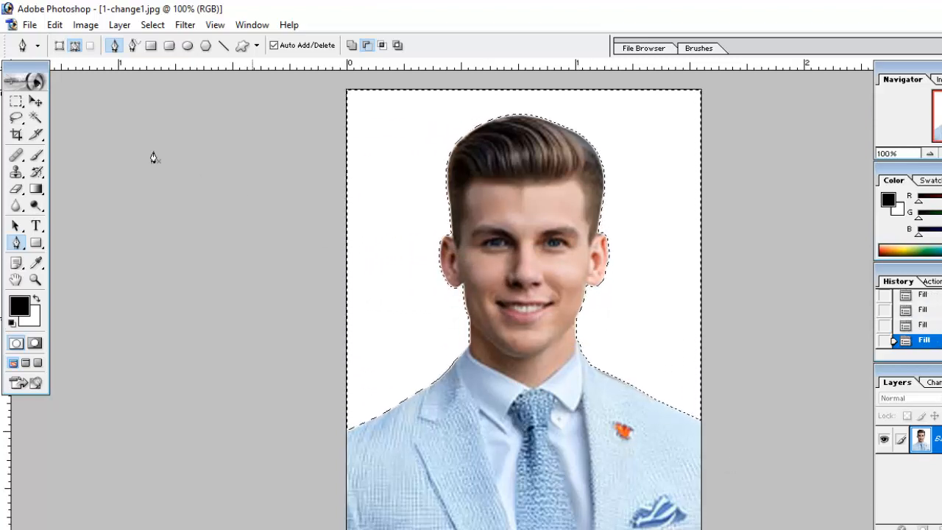
click(16, 100)
key(ctrl+d)
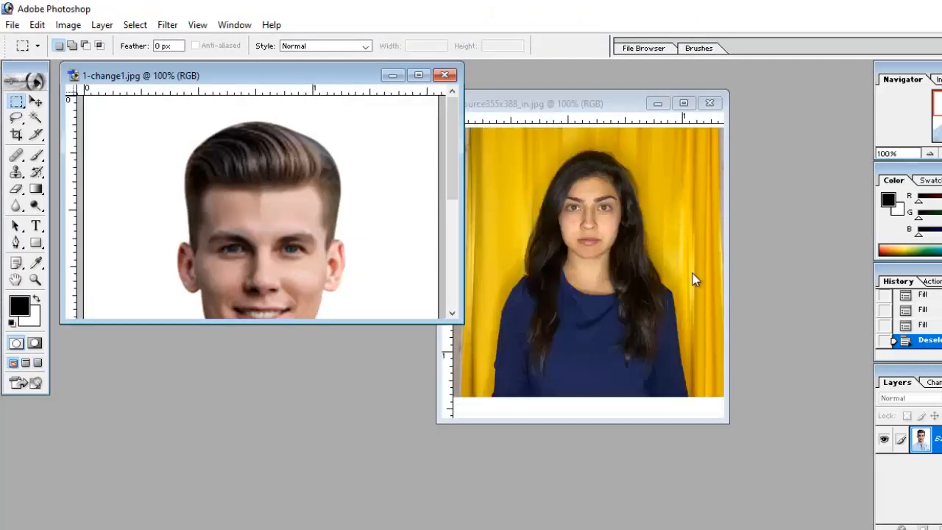
Switch to the source355x388_in.jpg image, maximize its window and activate the Crop tool.
click(581, 202)
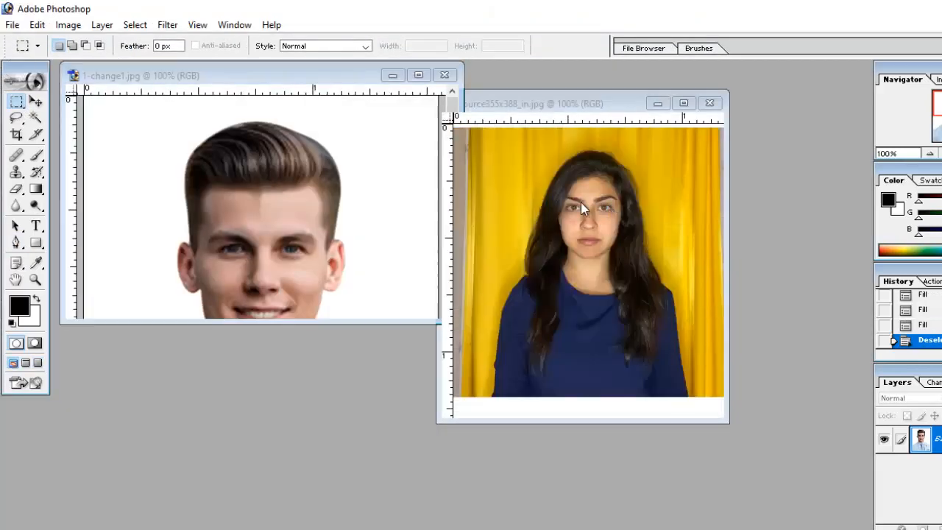
click(684, 102)
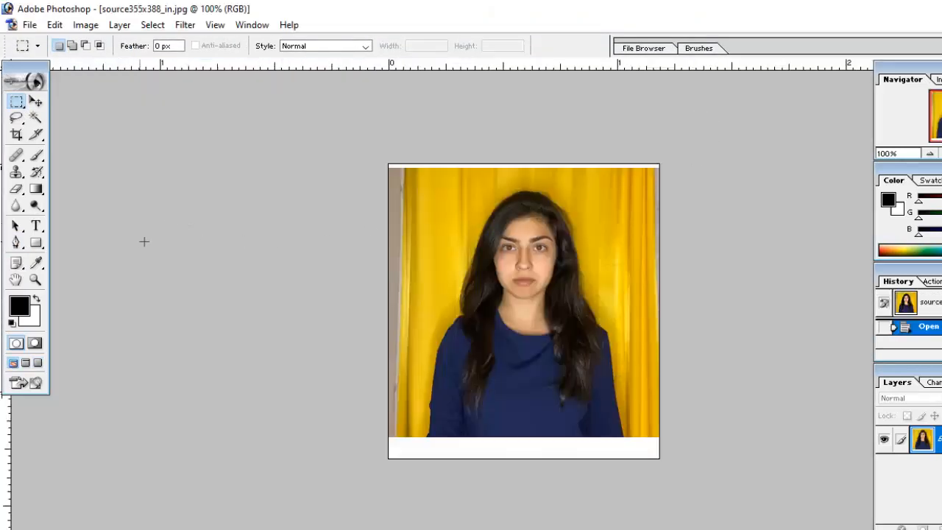
click(18, 134)
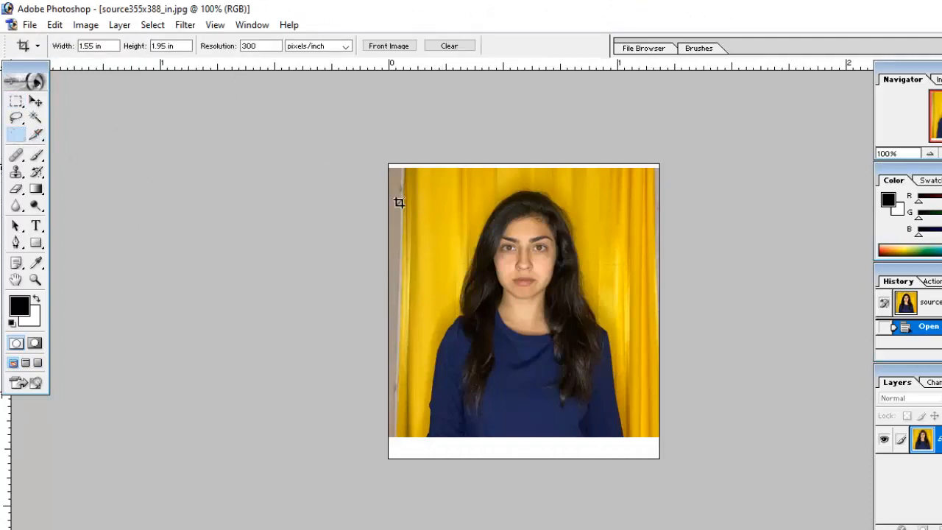
key(ctrl+0)
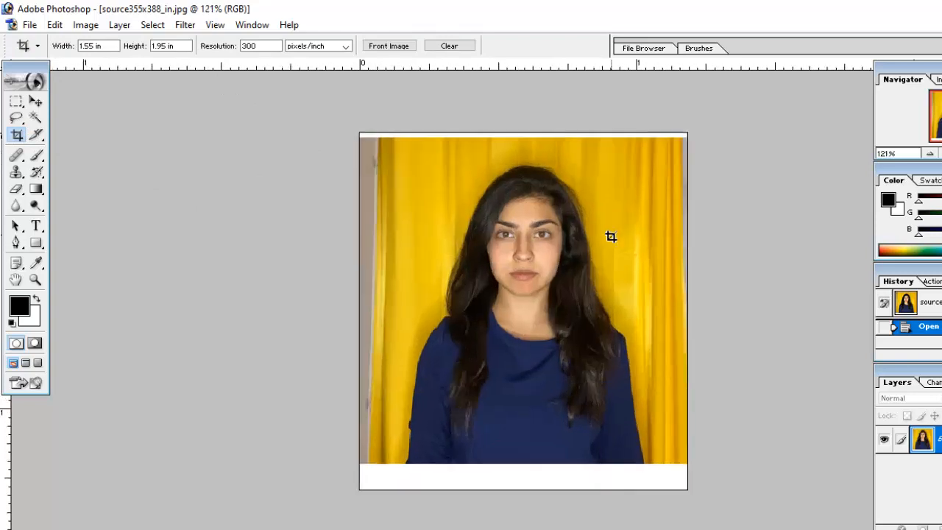
Rotate the entire photo of the woman by -1.8 degrees with Free Transform and deselect it.
key(ctrl+a)
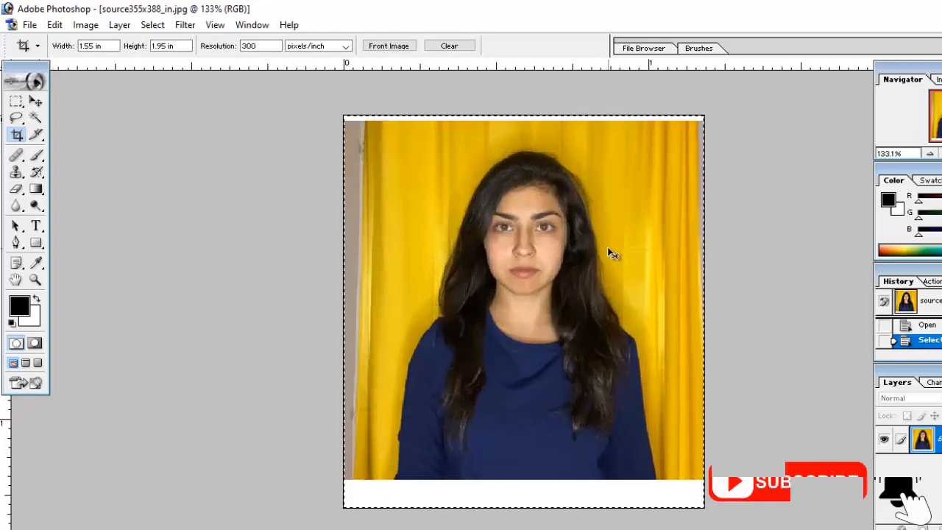
key(ctrl+t)
drag(722, 114, 722, 99)
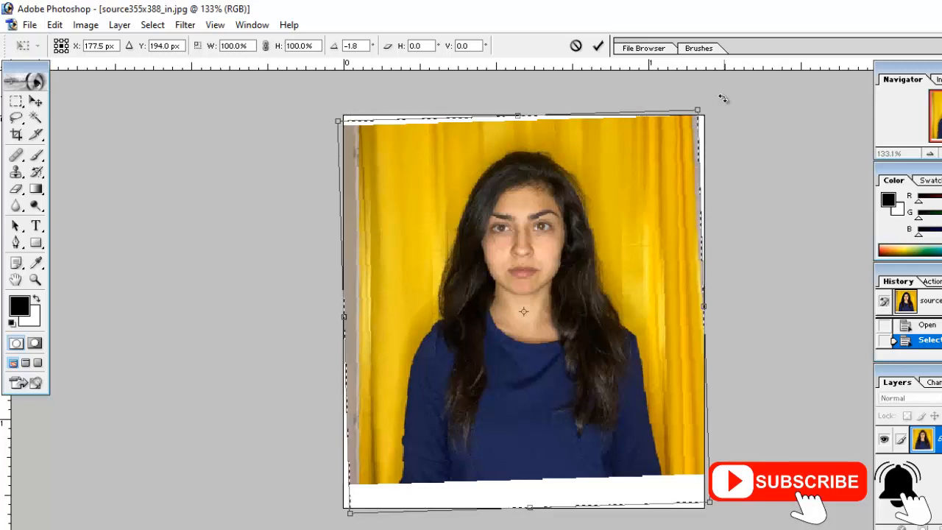
key(Return)
key(c)
key(ctrl+d)
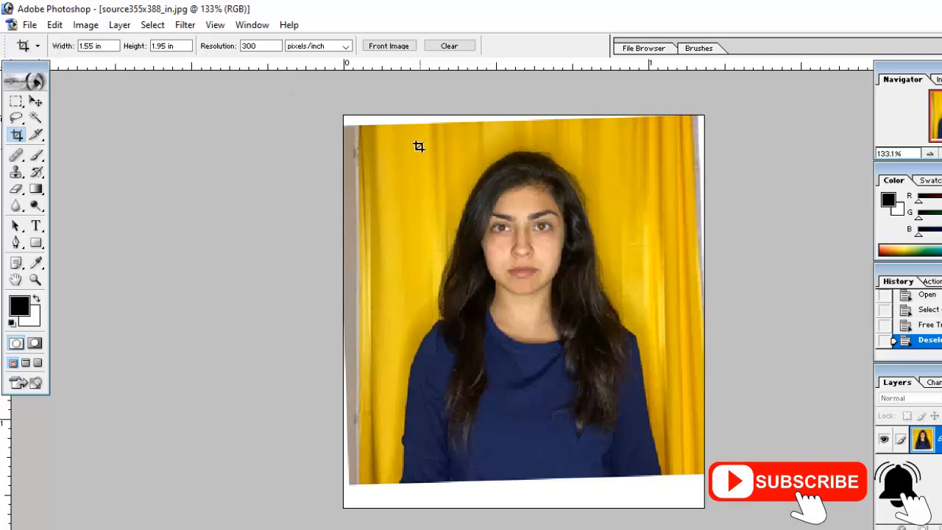
Crop the photo around the woman's head and shoulders to 1.55 x 1.95 in at 300 pixels/inch.
drag(489, 219, 640, 394)
key(Return)
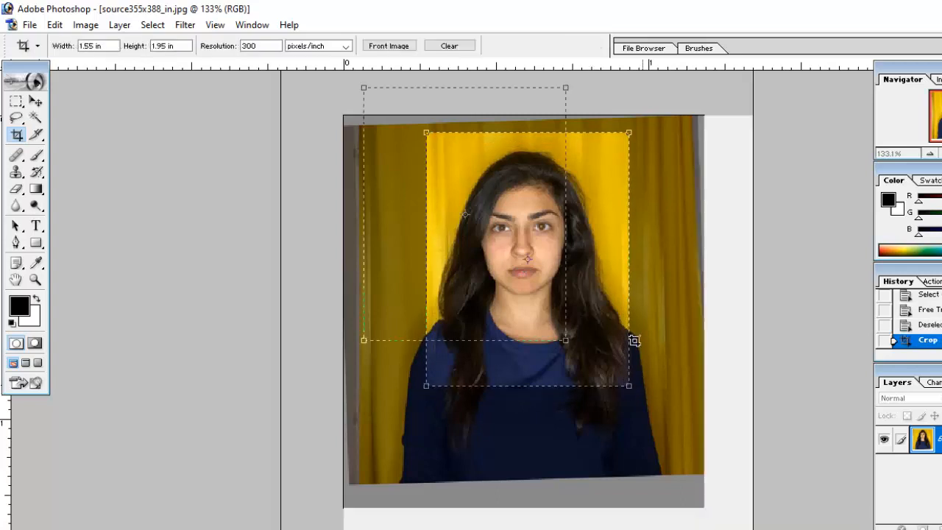
key(ctrl+minus)
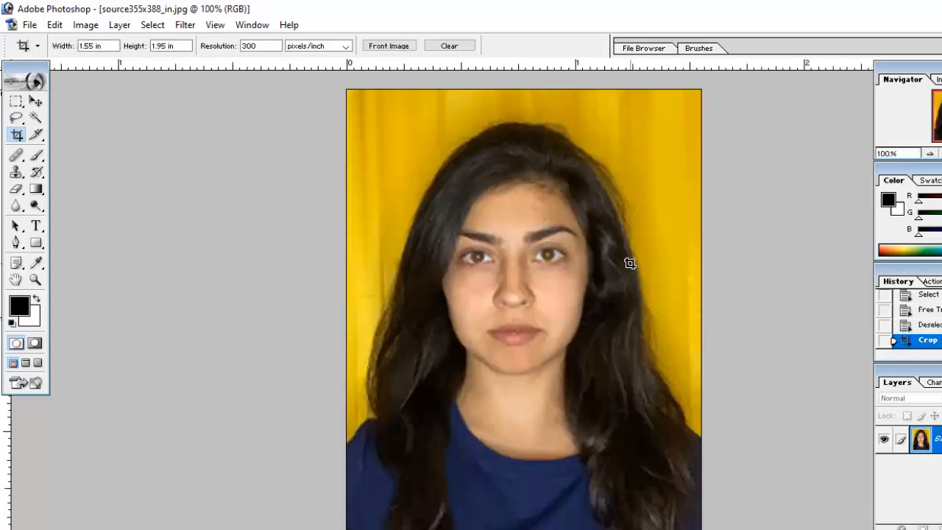
Trace a Pen tool path from the left shoulder up around the woman's hair and down its right side.
click(16, 245)
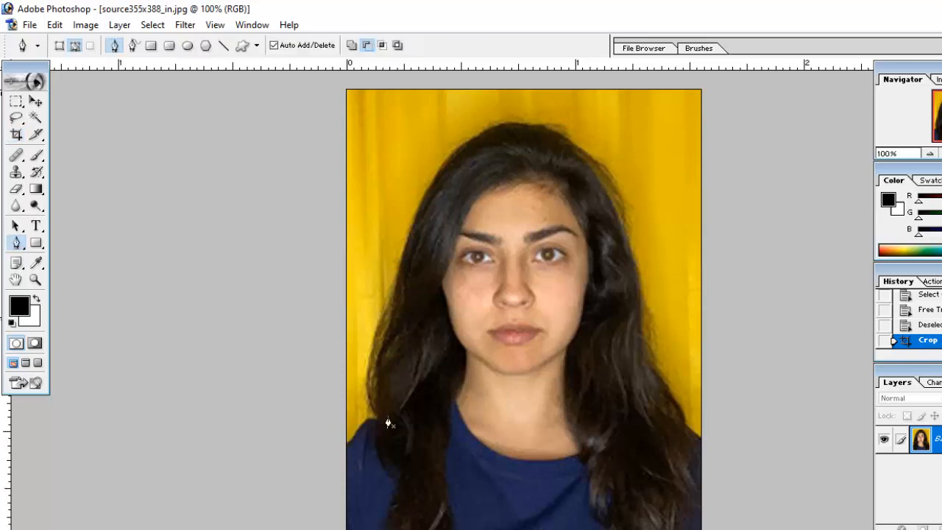
click(356, 437)
click(364, 427)
click(372, 416)
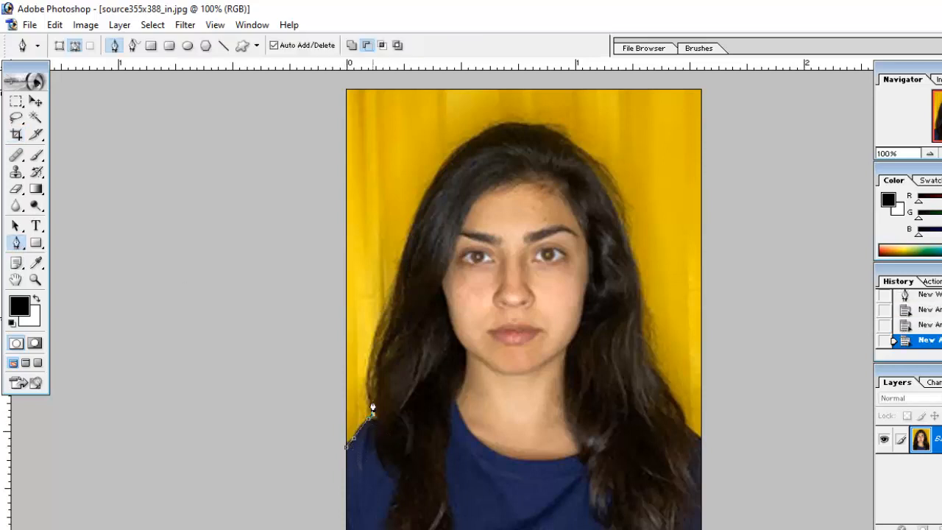
drag(479, 134, 542, 105)
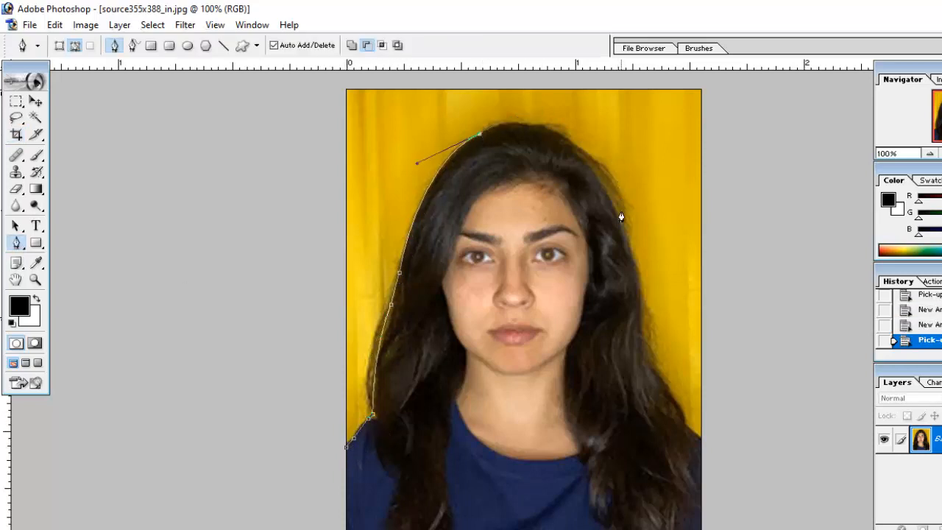
drag(621, 212, 668, 339)
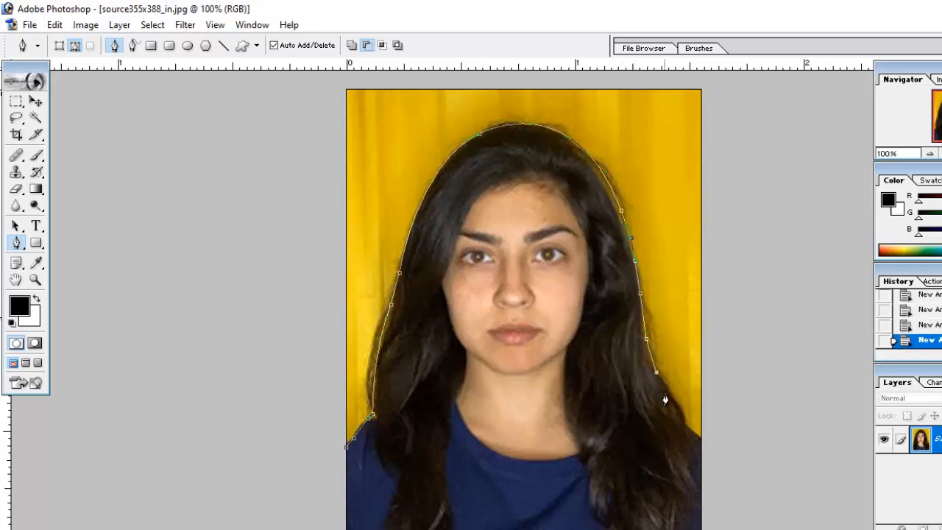
Close the path around the background outside the canvas and convert it into a new anti-aliased selection with a feather radius of 0 pixels.
key(ctrl+minus)
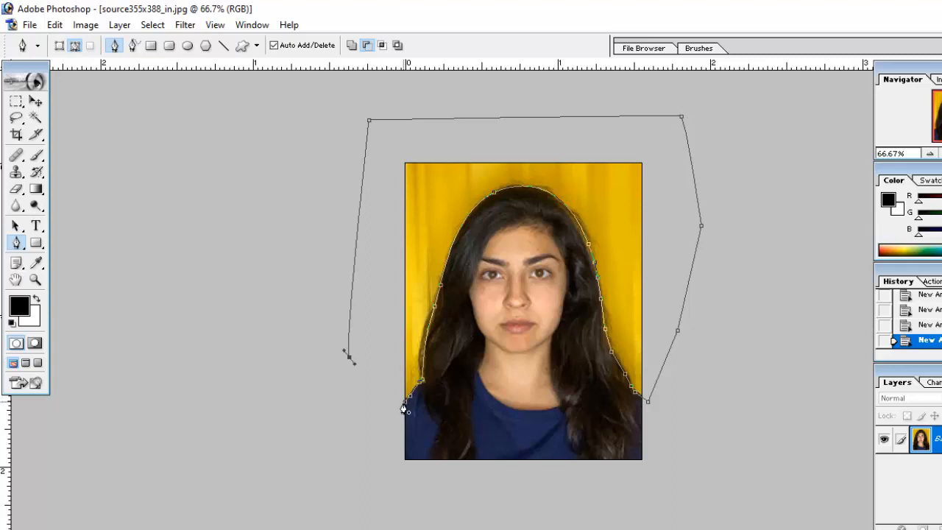
right_click(432, 250)
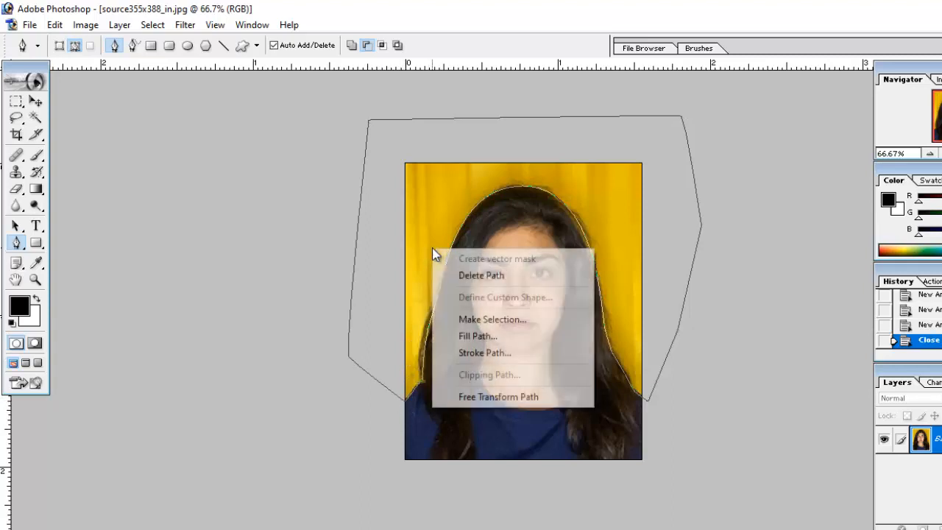
click(471, 318)
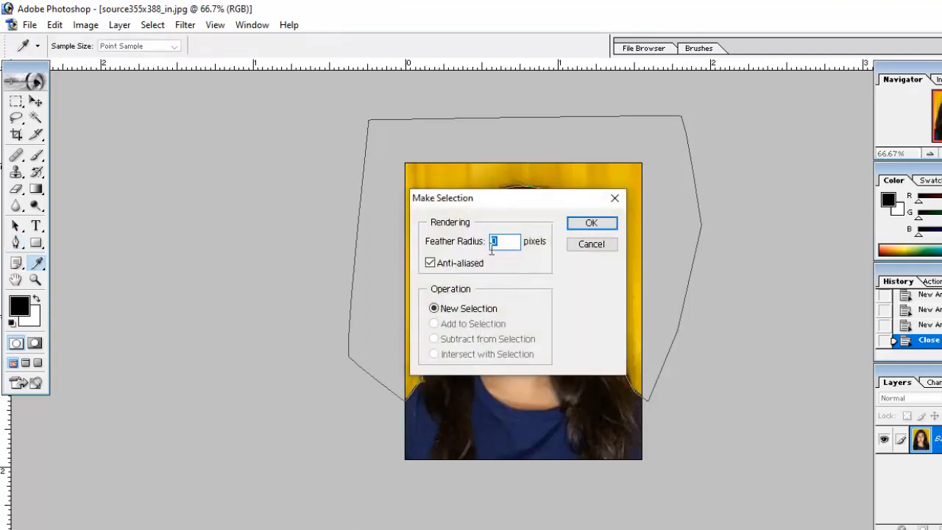
click(615, 227)
key(ctrl+0)
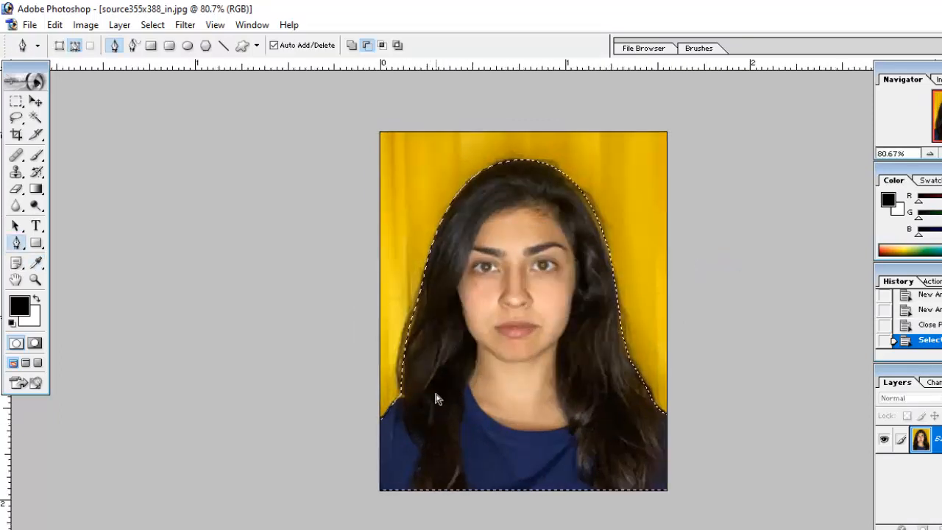
Invert the selection to the yellow curtain behind the woman and clear it to the white background color.
key(ctrl+shift+i)
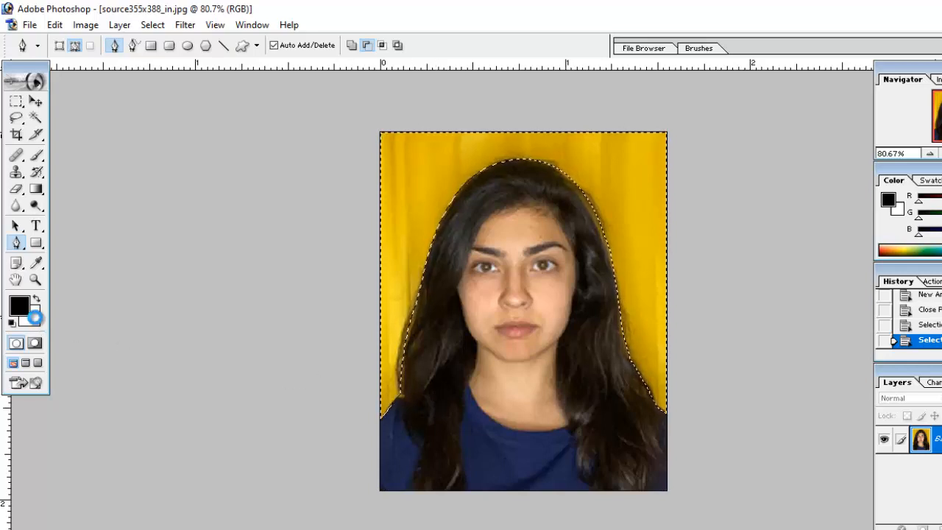
click(32, 317)
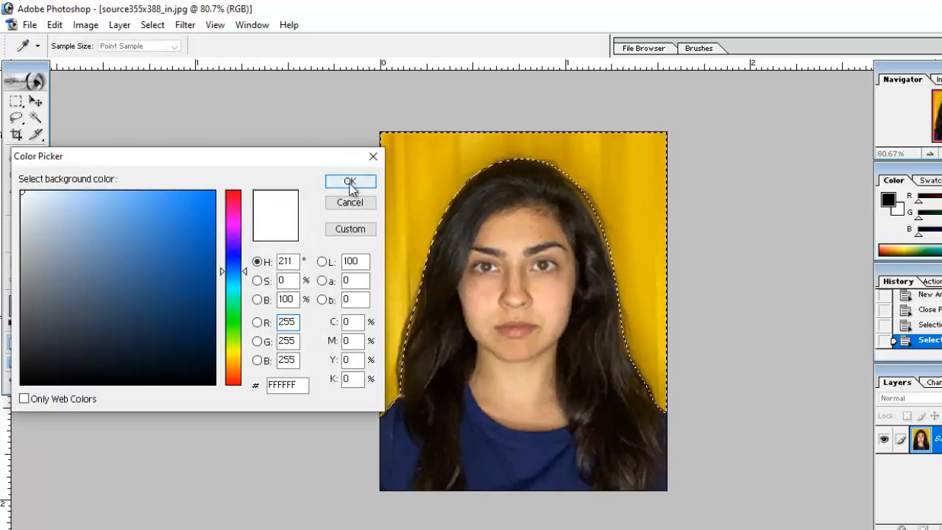
click(351, 182)
key(p)
key(Delete)
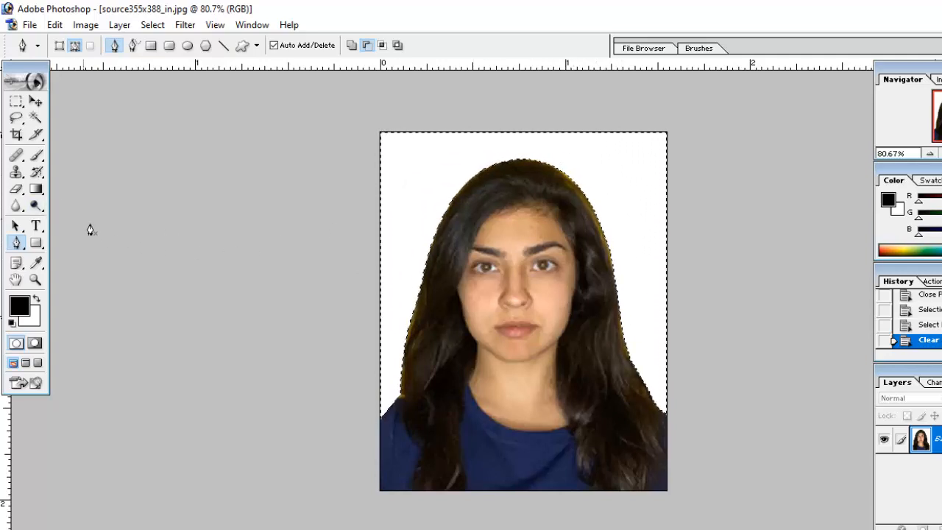
Darken the yellowish right edge of the woman's hair with the Burn tool, using a 65 px brush, Midtones range and 50% exposure.
mouse_move(35, 209)
mouse_down()
mouse_move(89, 232)
mouse_move(98, 225)
mouse_up()
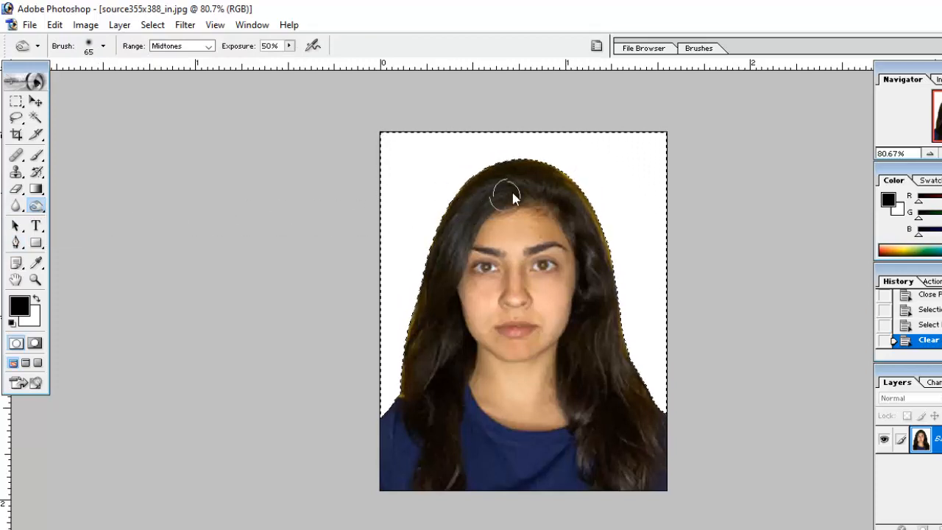
drag(566, 182, 621, 302)
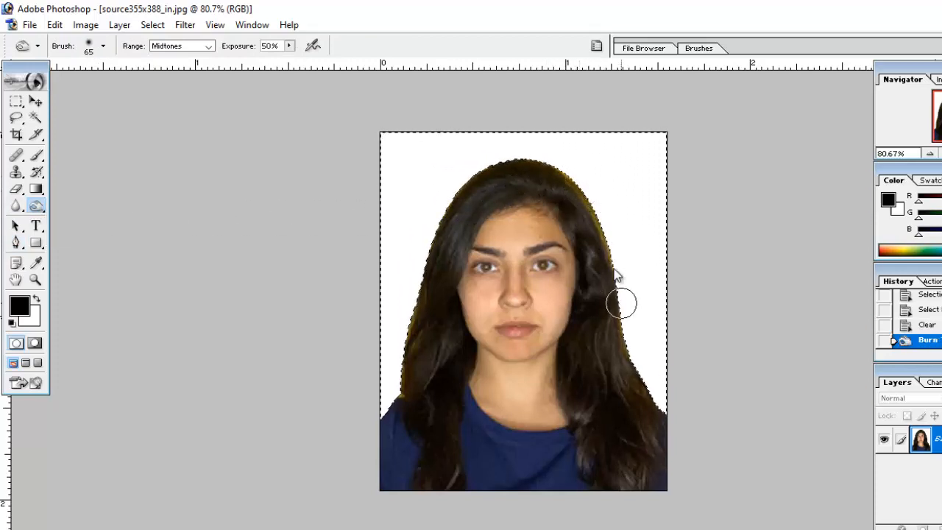
drag(609, 241, 635, 346)
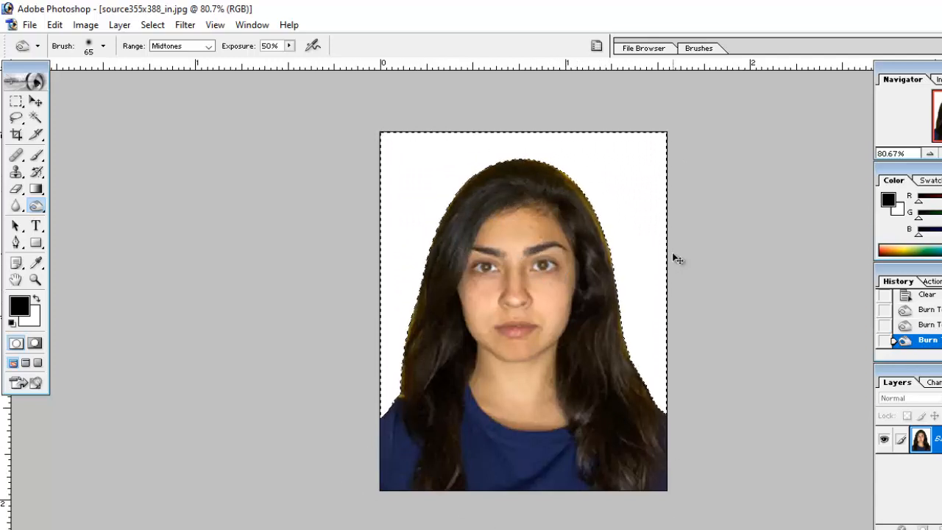
Invert the selection to the woman, burn the yellowish edges of her hair darker on both sides, and deselect.
key(ctrl+shift+i)
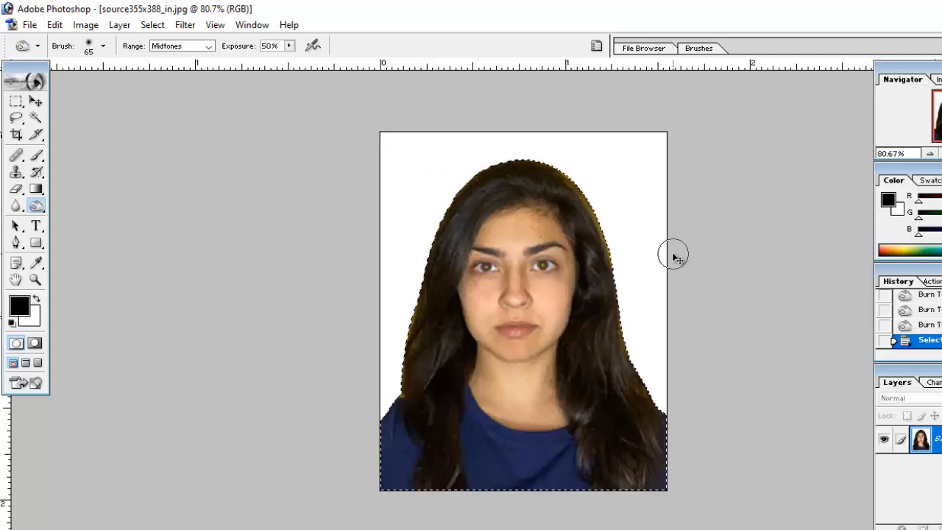
mouse_move(568, 190)
mouse_down()
mouse_move(589, 193)
mouse_move(622, 284)
mouse_move(581, 177)
mouse_move(541, 154)
mouse_move(500, 176)
mouse_move(445, 267)
mouse_move(423, 424)
mouse_up()
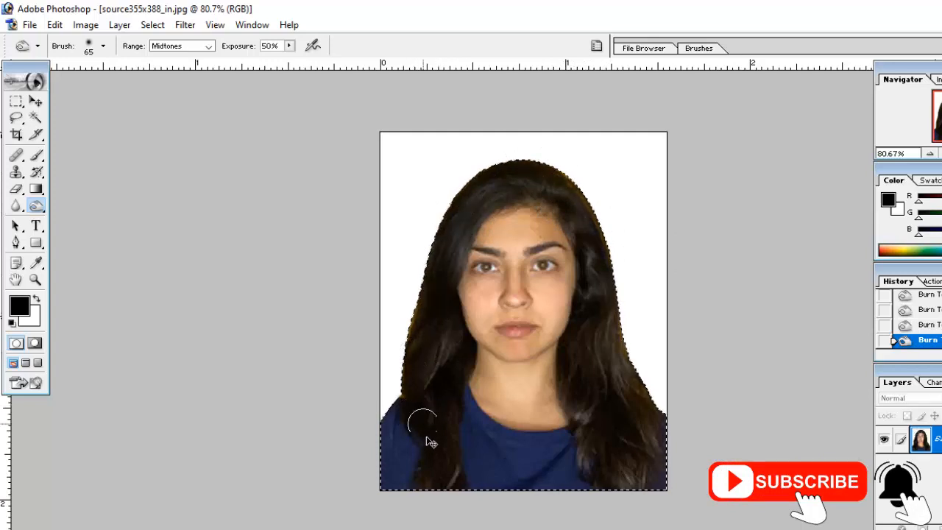
mouse_move(599, 292)
mouse_down()
mouse_move(654, 464)
mouse_move(609, 423)
mouse_up()
key(m)
key(ctrl+d)
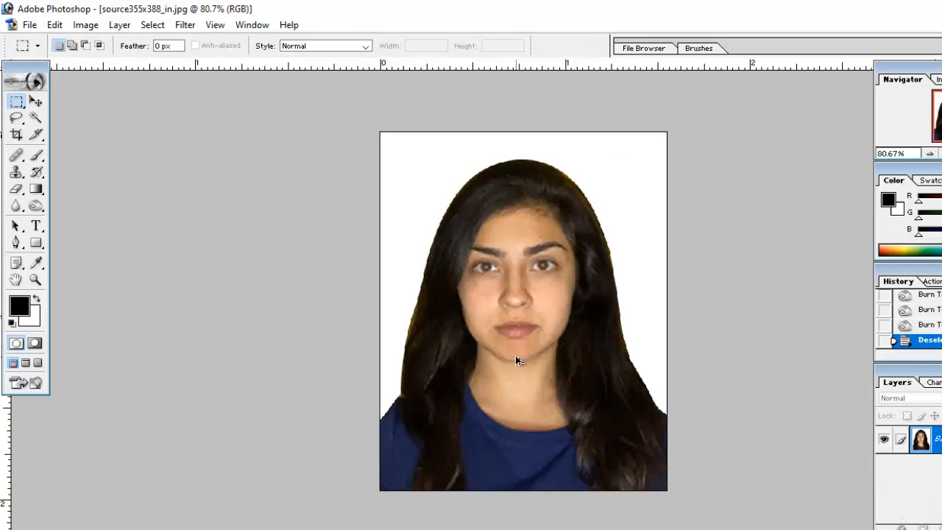
Brighten the woman's photo with an RGB Curves adjustment using a midpoint of input 114 and output 143.
key(i)
key(ctrl+m)
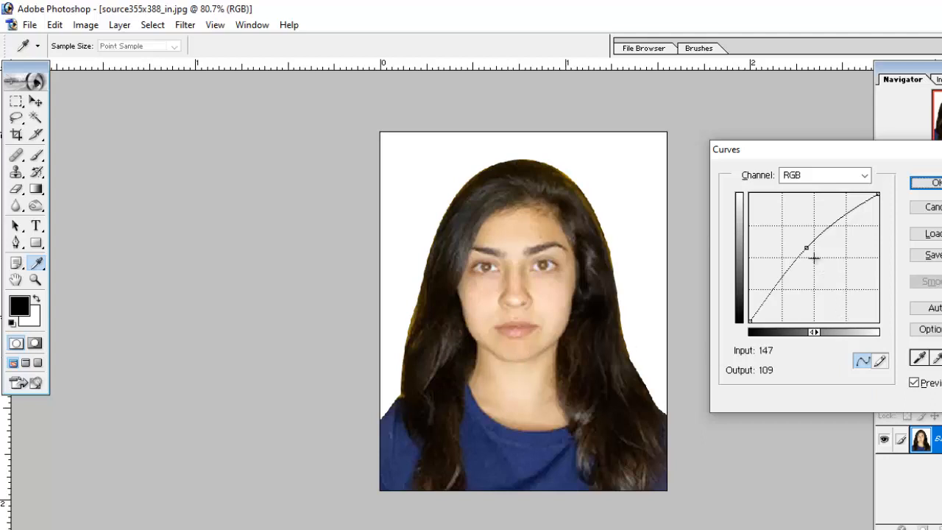
drag(806, 248, 807, 251)
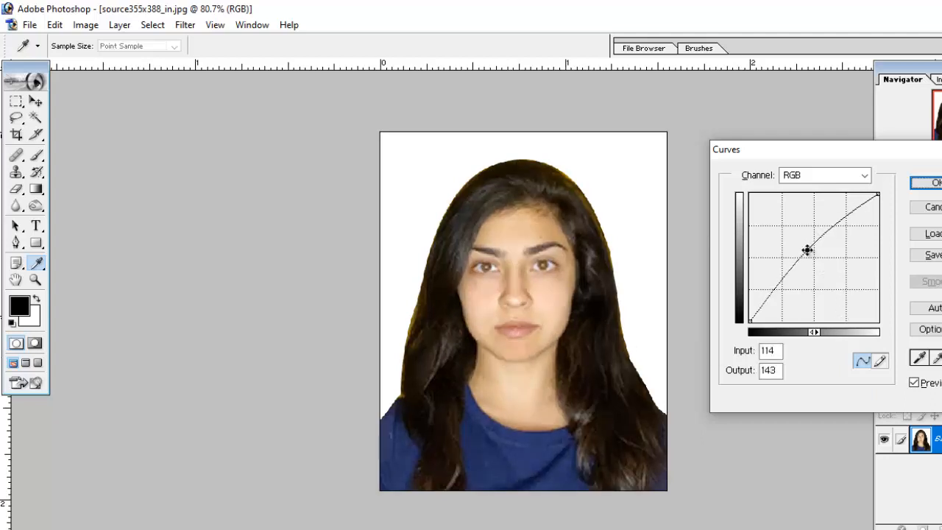
click(928, 183)
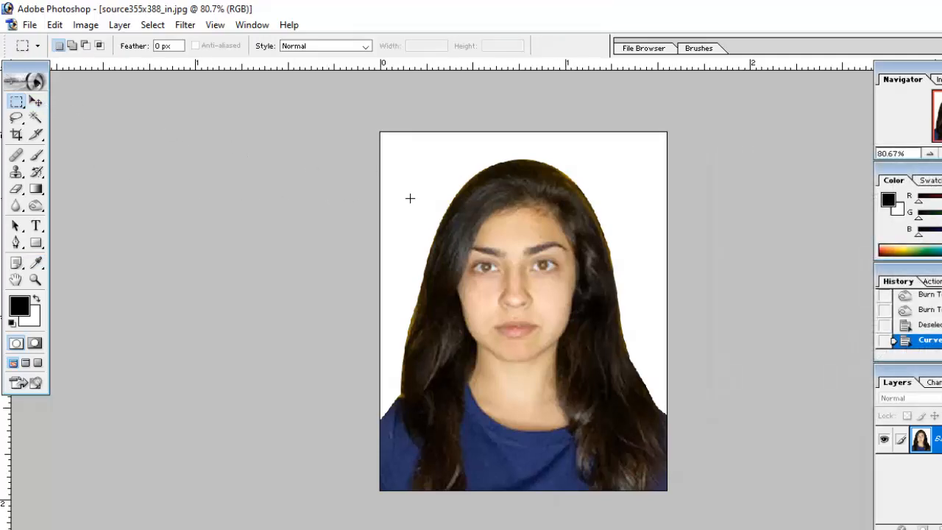
Return to the standard windowed screen mode and enlarge the 1-change1.jpg window to show the man's tie and jacket.
key(f)
key(f)
key(f)
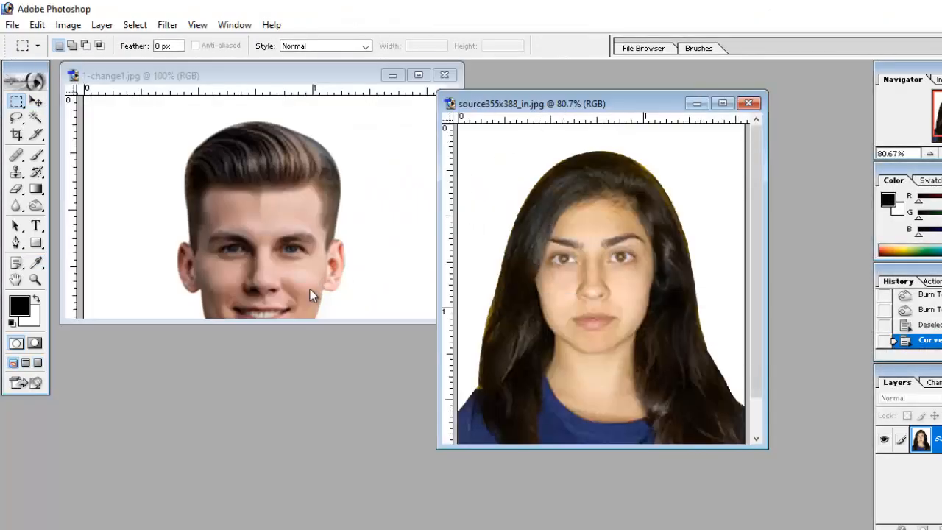
drag(268, 321, 270, 506)
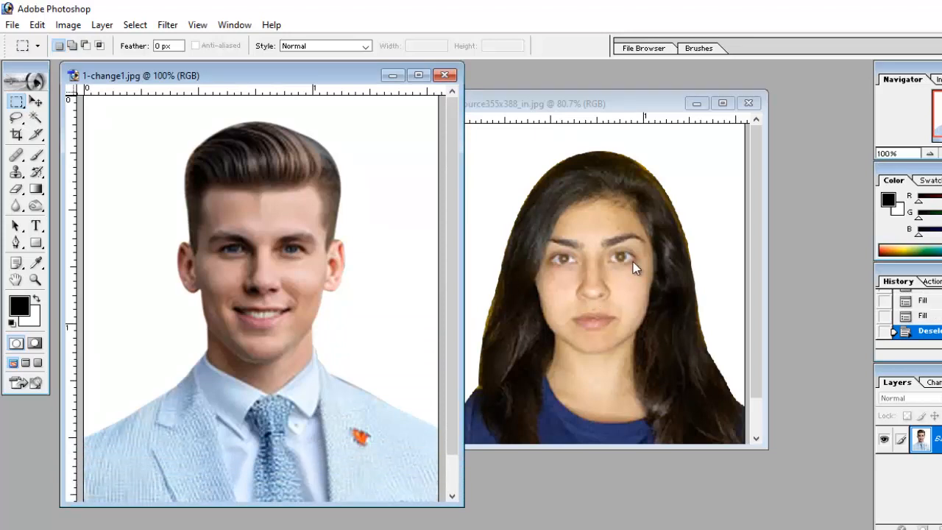
Create a new A4 document of 210 x 297 mm at 300 pixels/inch in RGB Color with white contents.
key(ctrl+n)
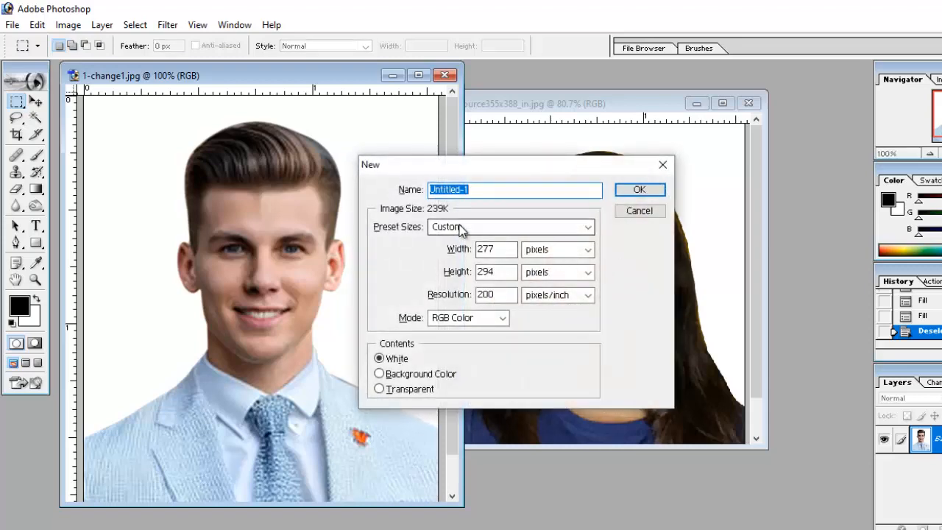
click(460, 229)
click(462, 335)
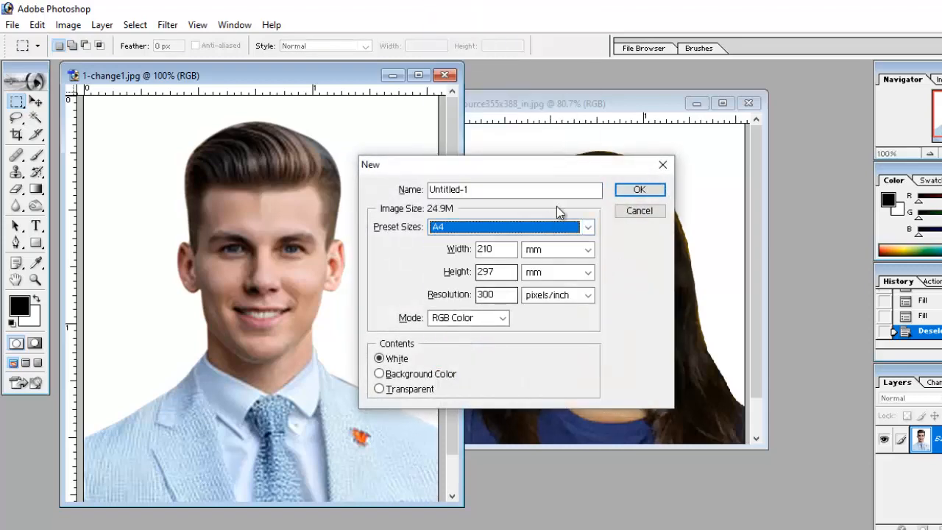
click(461, 318)
click(456, 354)
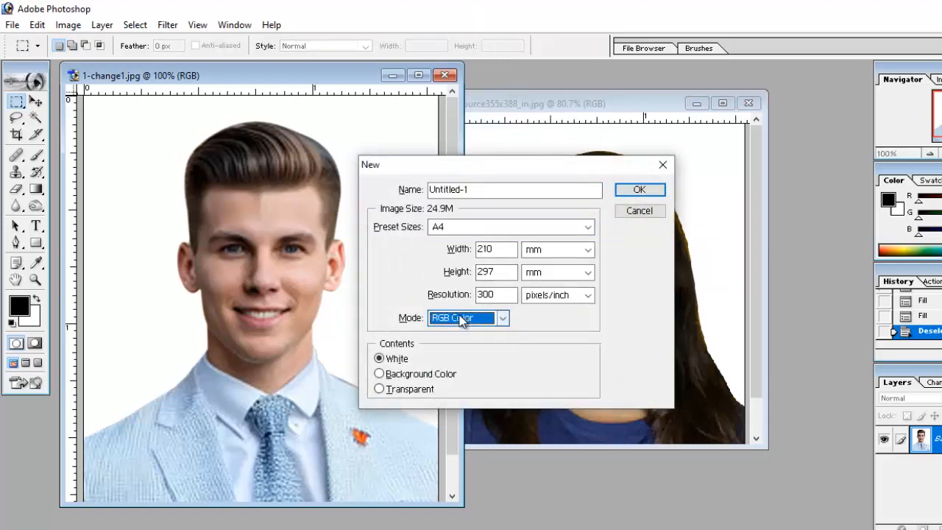
click(639, 190)
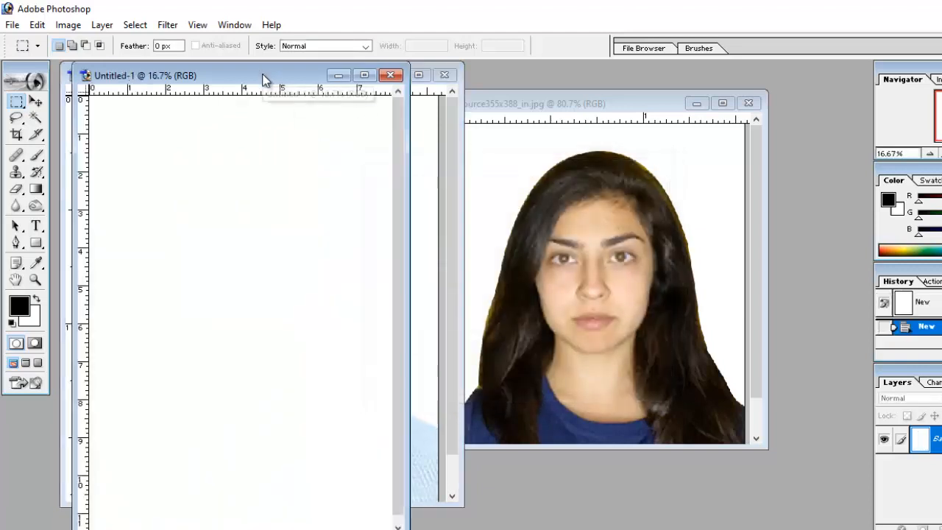
Place the blank A4 document beside the photos and copy the portraits from 1-change1.jpg and source355x388_in.jpg into it with the Move tool.
drag(263, 78, 716, 97)
click(221, 75)
click(38, 101)
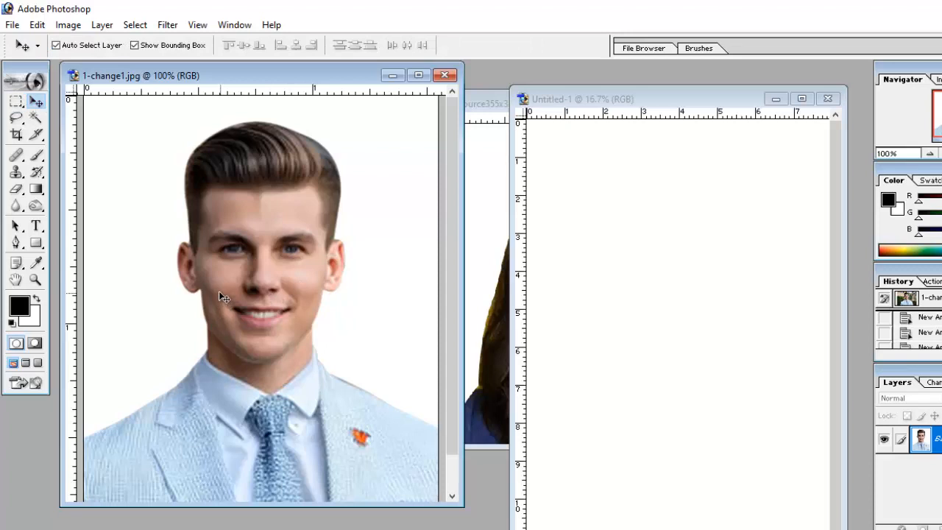
drag(219, 290, 635, 243)
click(492, 236)
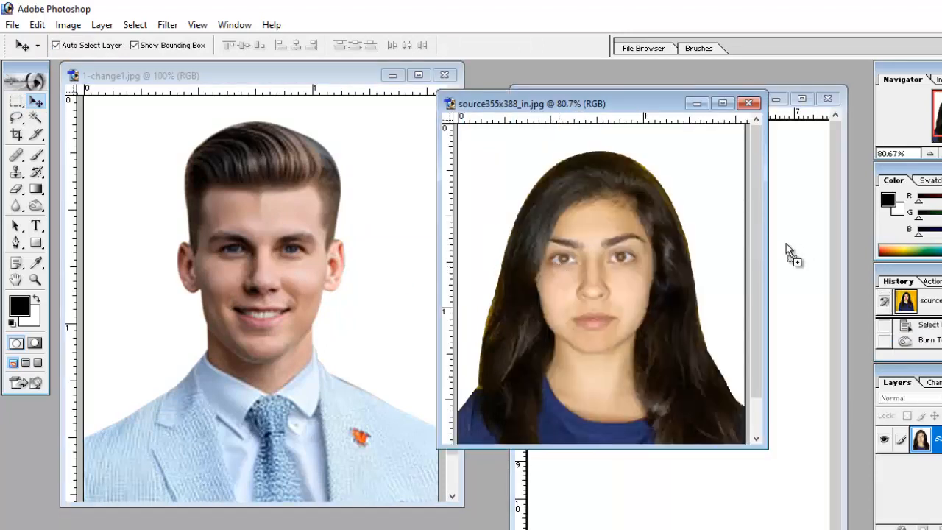
drag(786, 243, 717, 251)
Position the woman's portrait against the man's right side with the man's layer on top, and merge all visible layers.
click(802, 100)
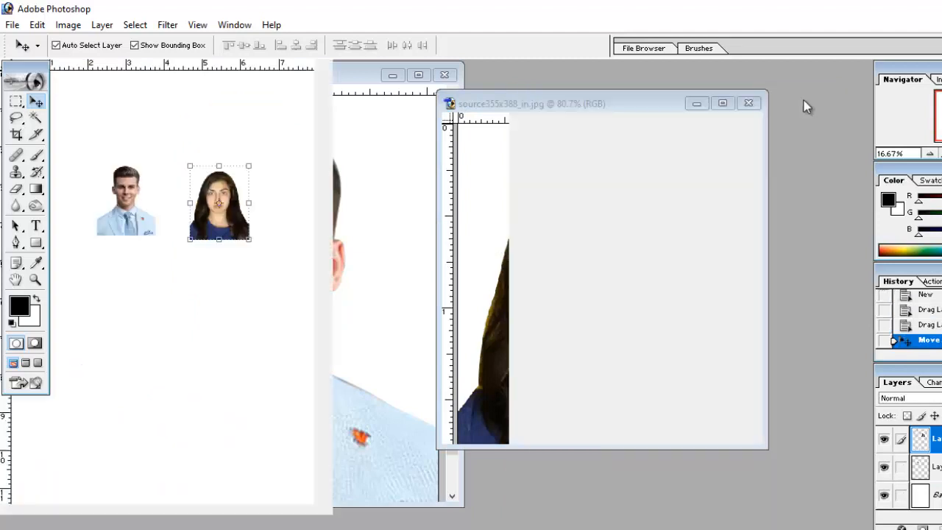
key(ctrl+plus)
key(ctrl+plus)
key(ctrl+plus)
drag(528, 197, 581, 396)
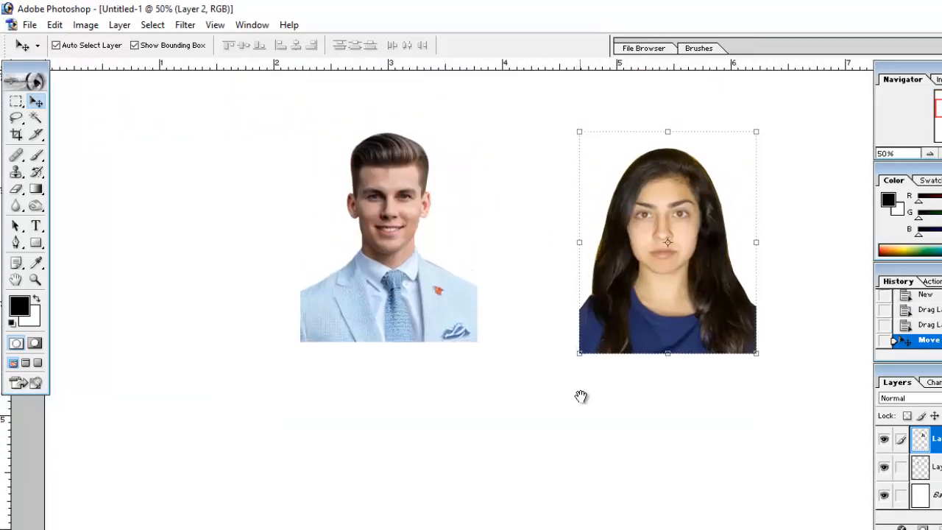
drag(645, 297, 539, 289)
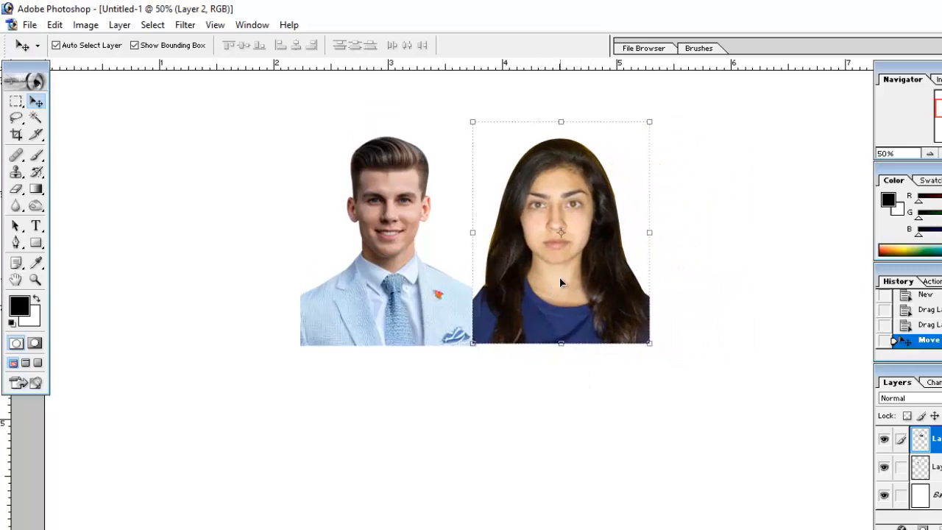
key(ctrl+plus)
drag(531, 278, 642, 323)
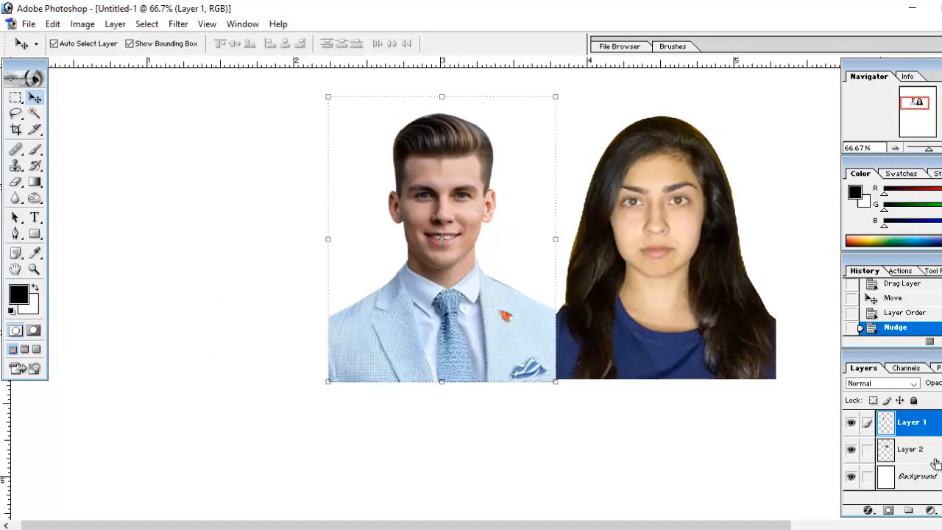
key(ctrl+shift+e)
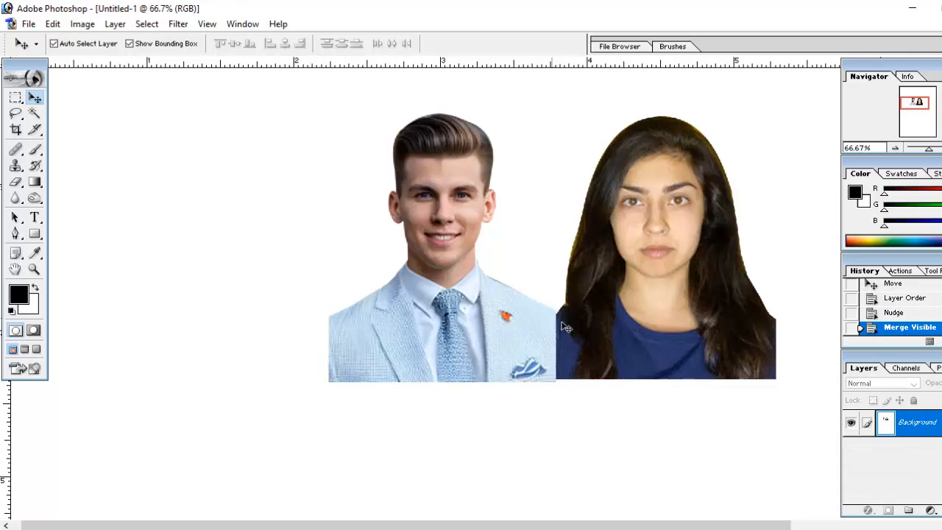
Select the man's portrait without the strip next to the woman, move it right against her portrait, and deselect.
click(16, 100)
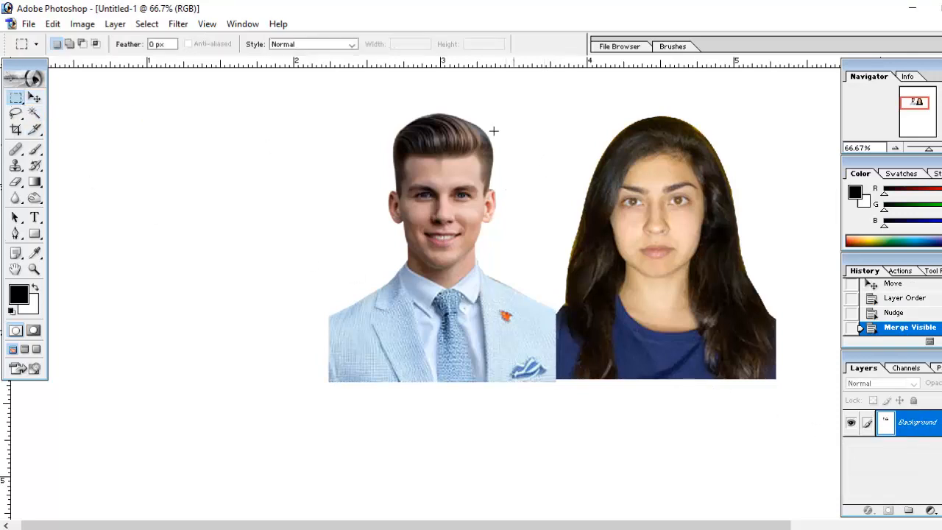
drag(507, 371, 526, 409)
drag(484, 334, 516, 337)
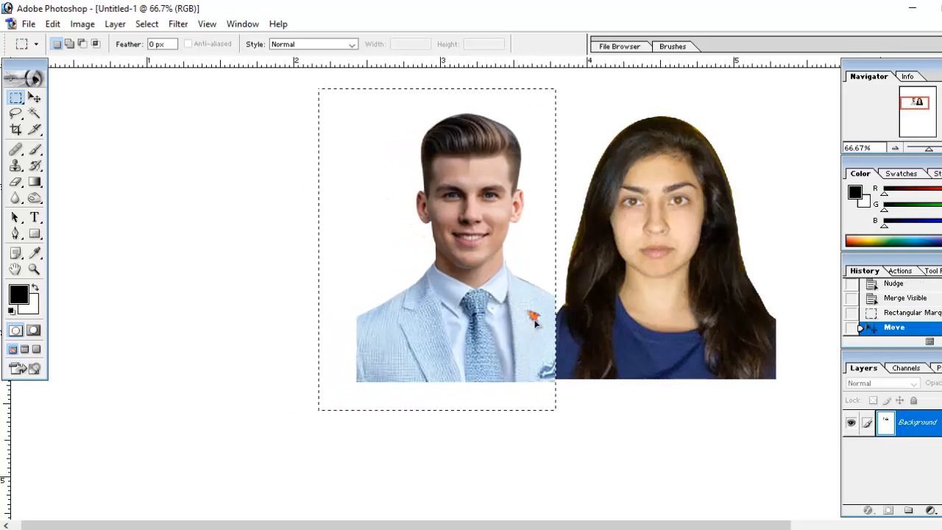
click(565, 100)
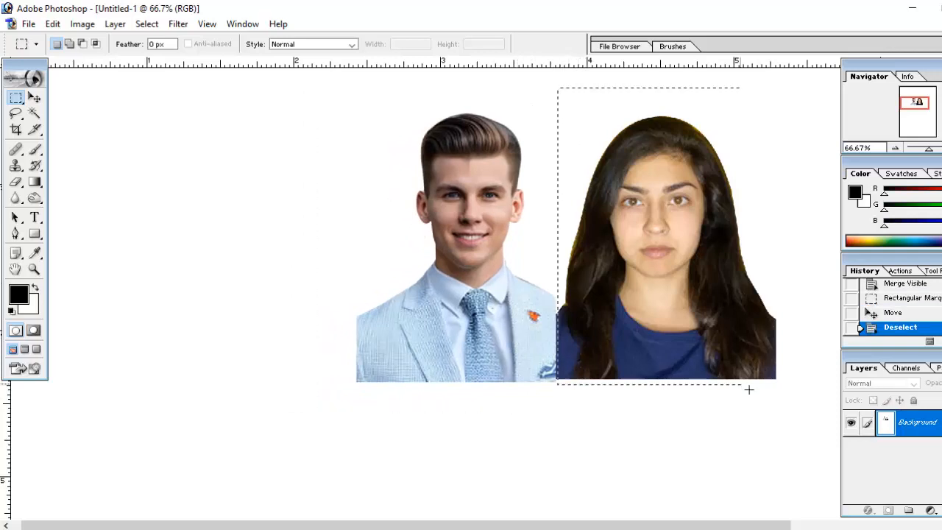
Select the woman's portrait without the strip next to the man, move it left against his portrait, and deselect.
drag(749, 388, 795, 399)
drag(706, 363, 668, 355)
click(814, 254)
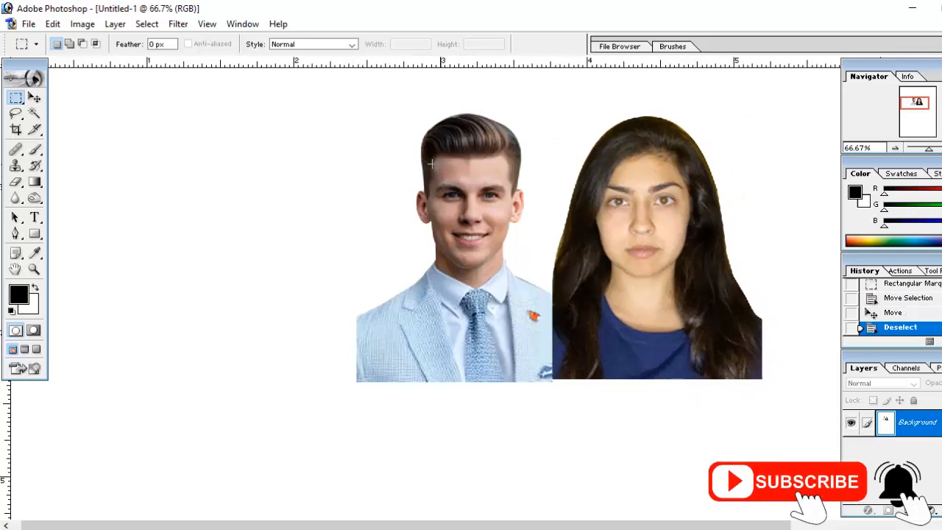
Select a rectangle tightly around both portraits, nudge its outline up and right above their bottom edges, crop the image to it, and deselect.
drag(365, 107, 691, 326)
click(67, 122)
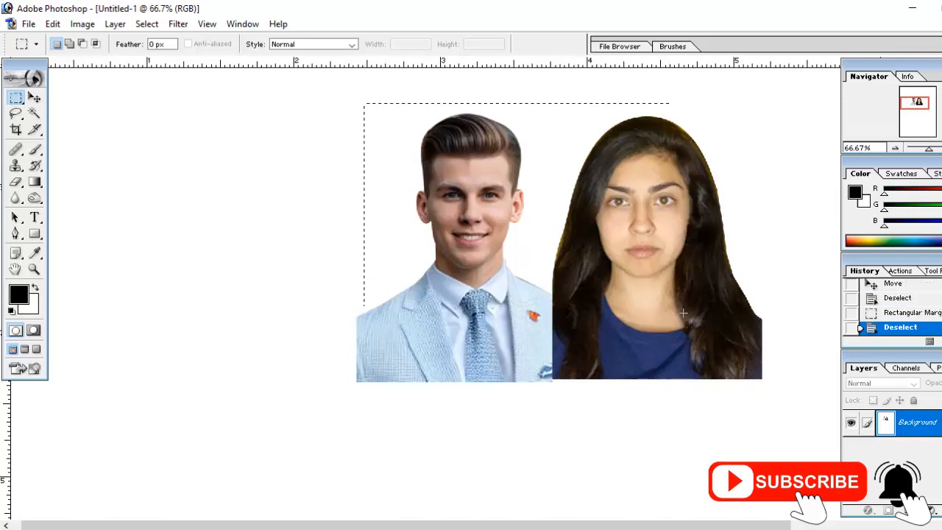
drag(745, 365, 761, 377)
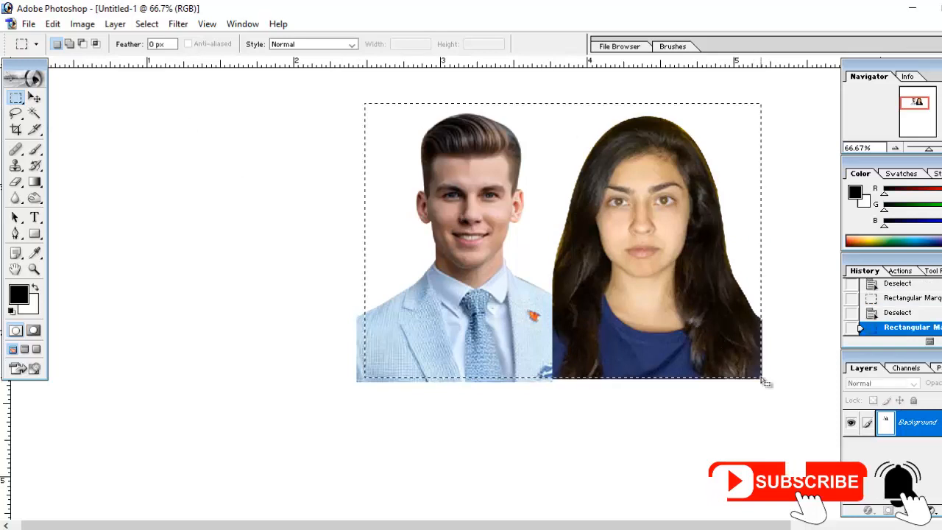
key(Right)
key(Up)
key(Up)
key(Up)
key(Up)
key(Up)
key(Up)
key(Up)
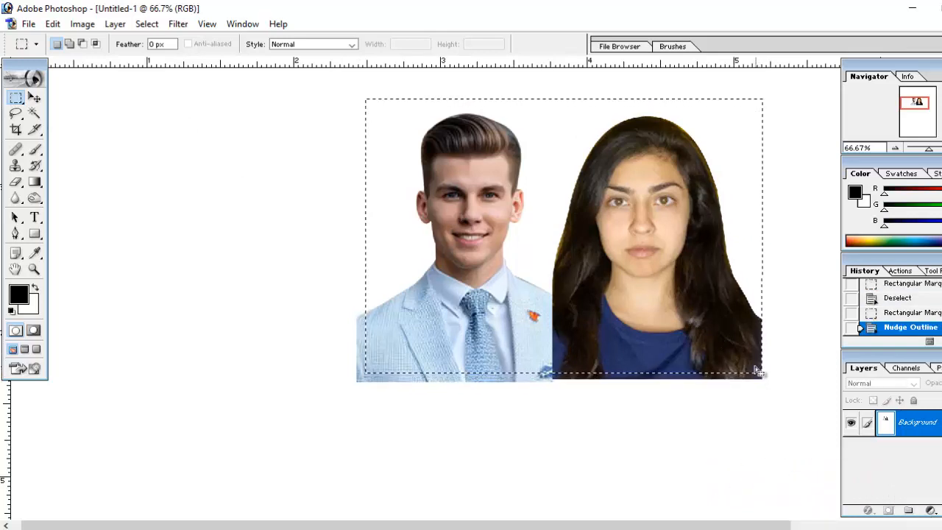
key(Right)
key(Right)
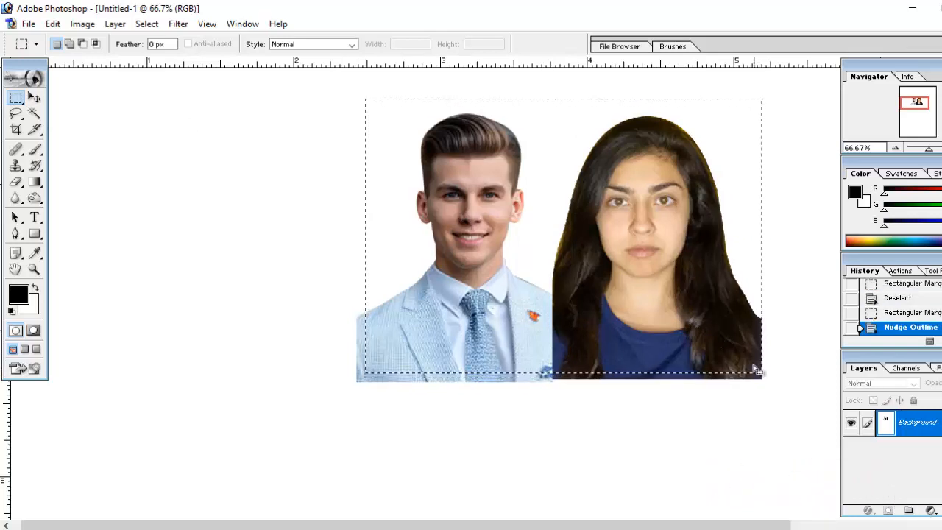
click(82, 24)
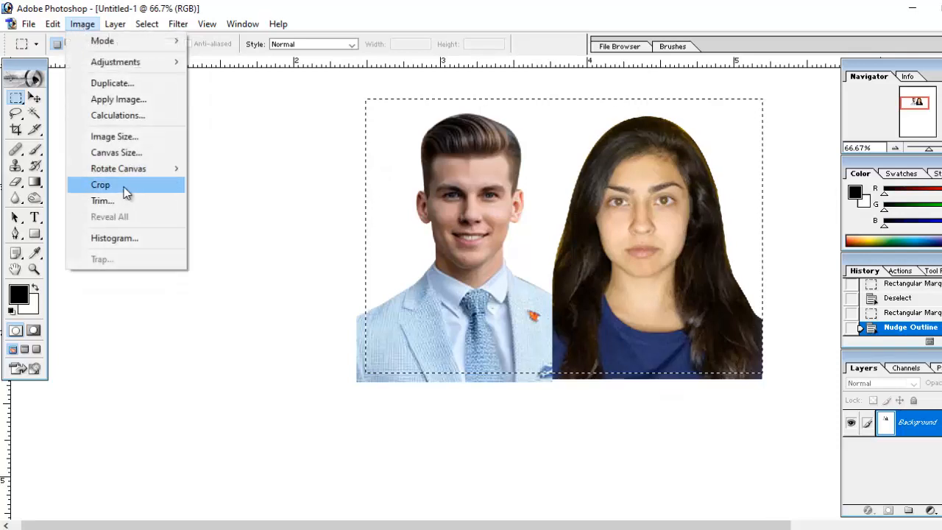
click(122, 186)
scroll(659, 290, up, 1)
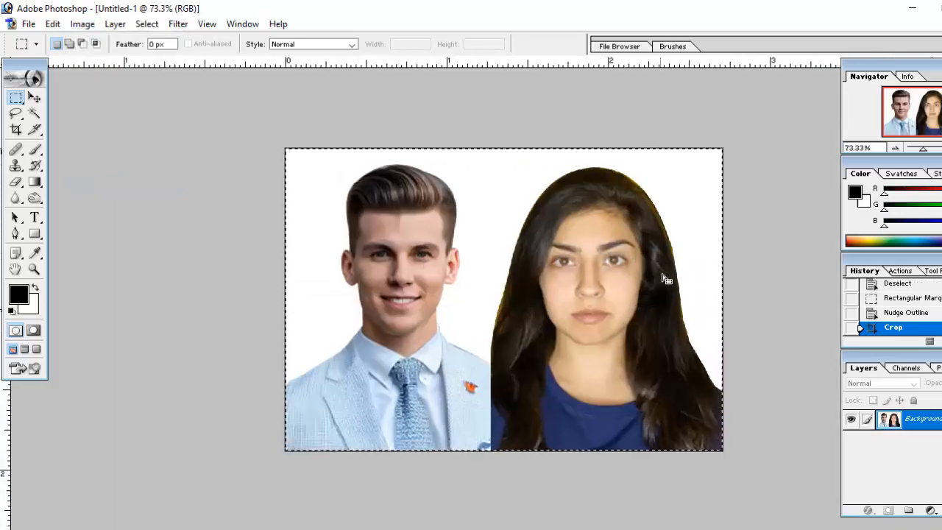
click(748, 271)
scroll(575, 322, up, 1)
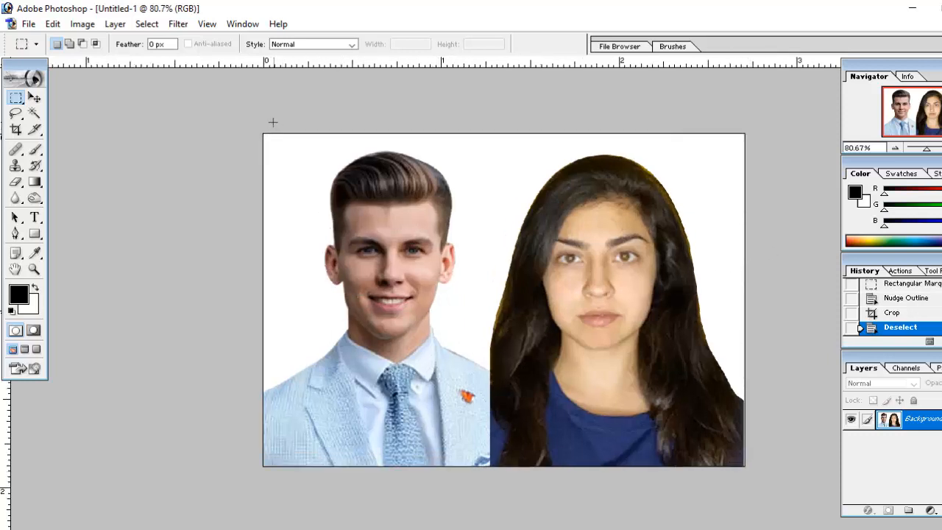
Select the full image height except narrow strips at the left and right edges, and crop to that selection.
drag(728, 485, 729, 484)
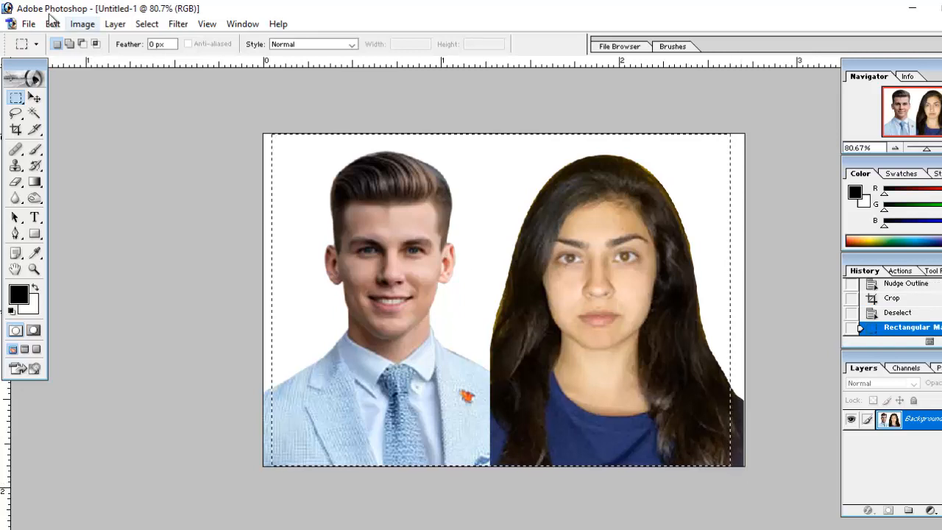
click(81, 24)
click(122, 184)
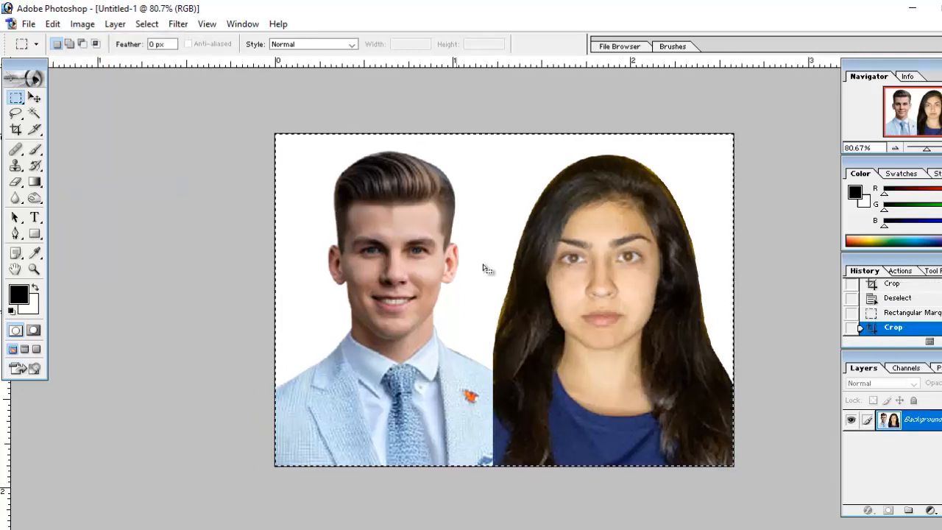
Shift the selection outline slightly right and crop the image to remove the narrow strip beside the man's left edge.
drag(439, 288, 442, 290)
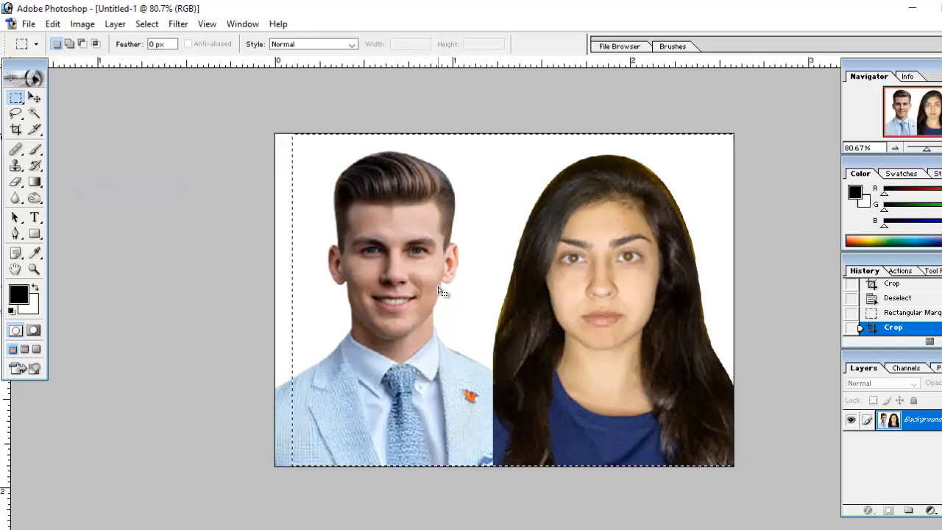
click(83, 26)
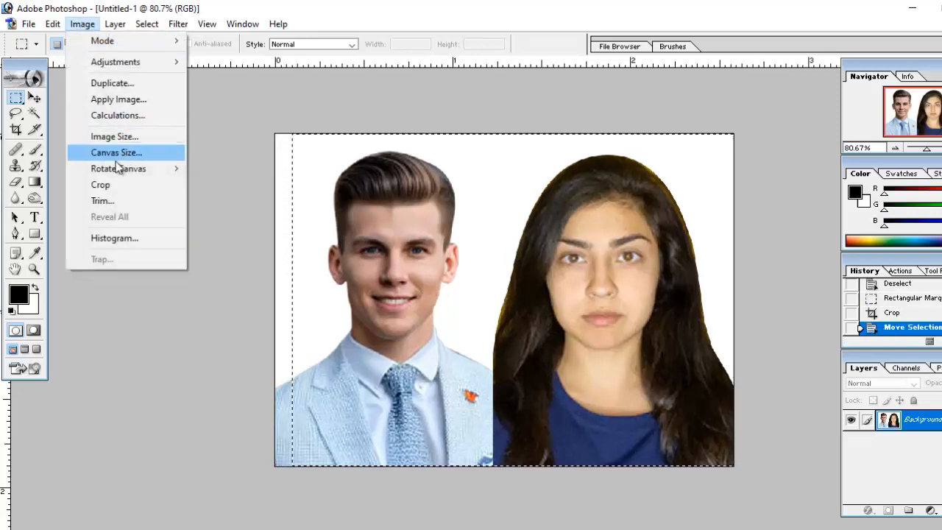
click(122, 184)
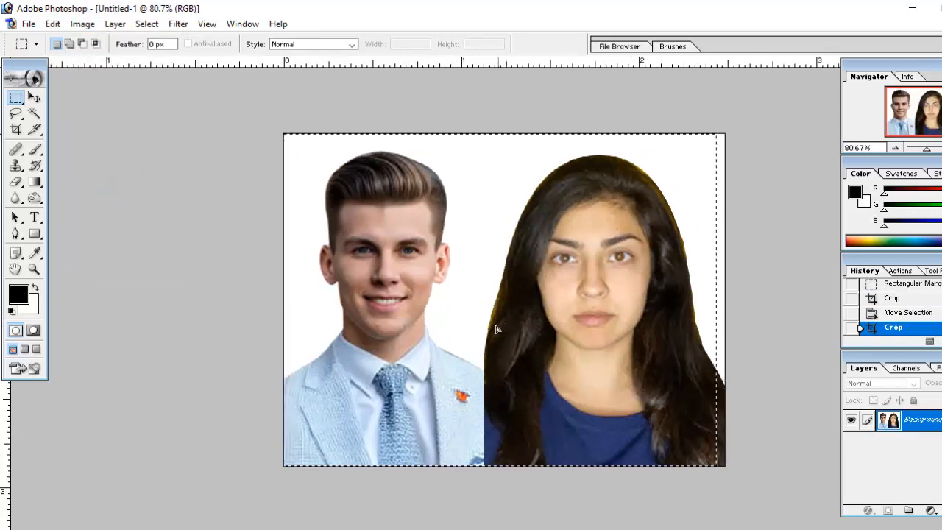
Shift the selection outline slightly left, crop away the narrow strip beside the woman's outer edge, and deselect.
drag(503, 328, 488, 326)
click(84, 26)
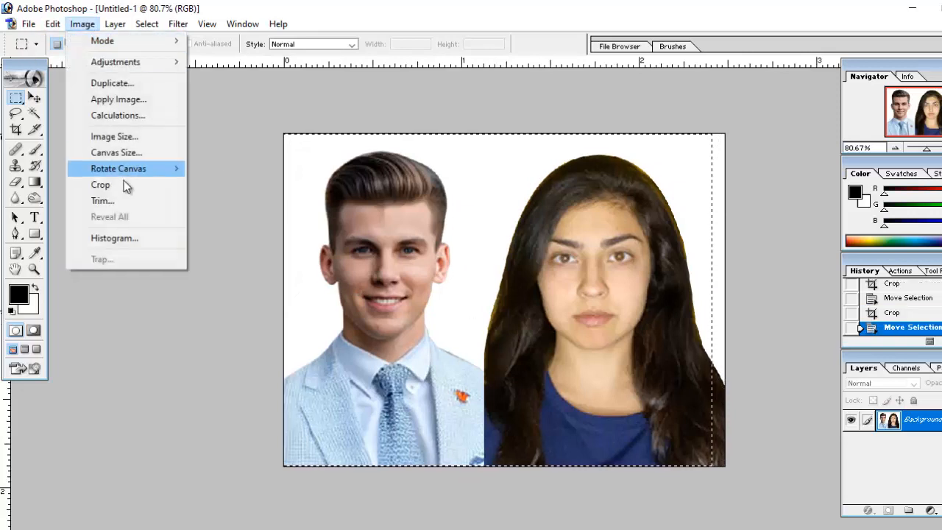
click(123, 185)
key(ctrl+d)
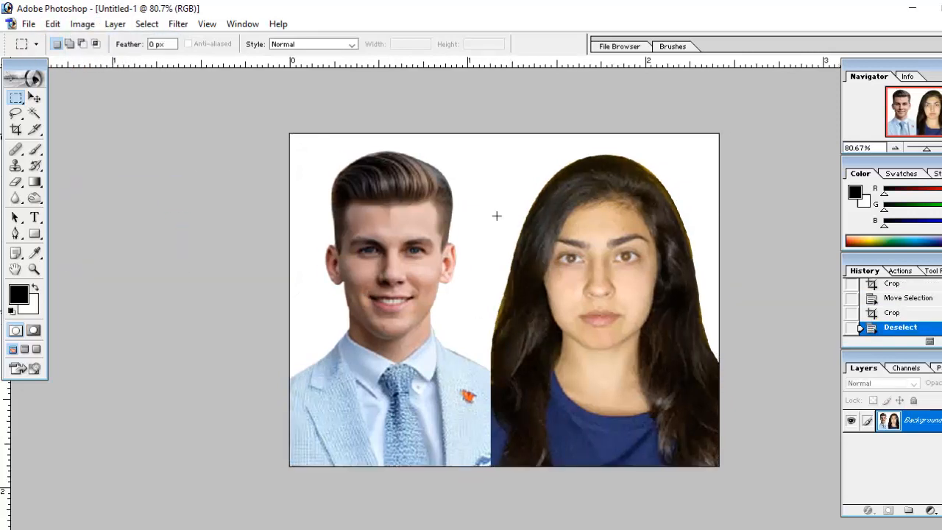
Resize the joint photo to 1.95 inches wide and 1.55 inches high without constraining proportions.
click(81, 24)
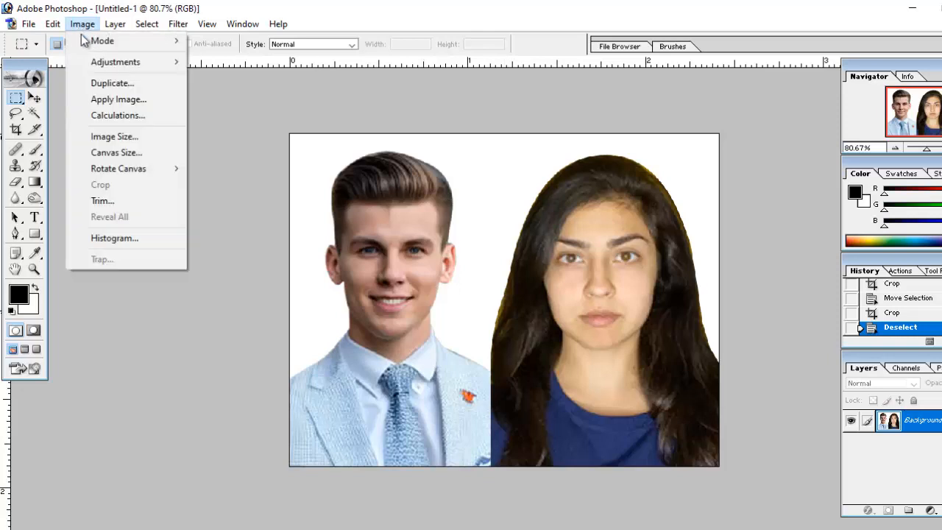
click(136, 138)
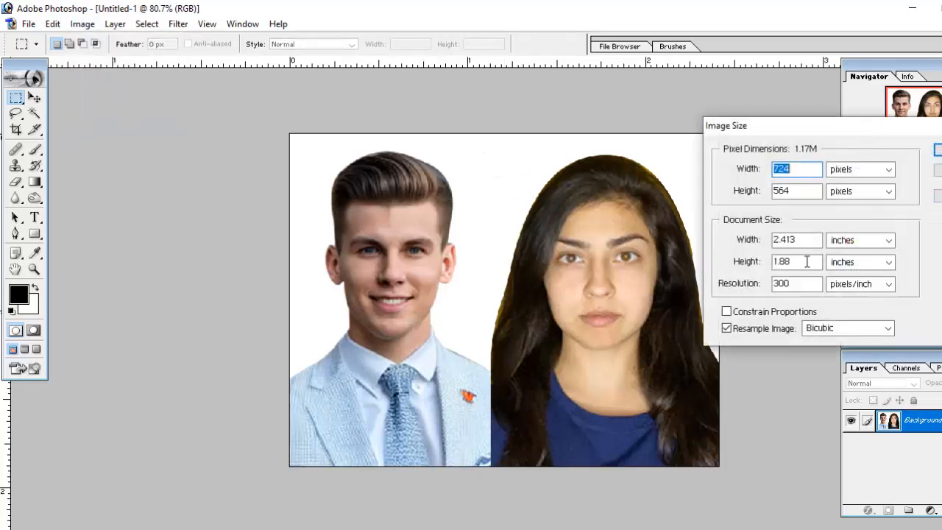
click(727, 311)
click(728, 311)
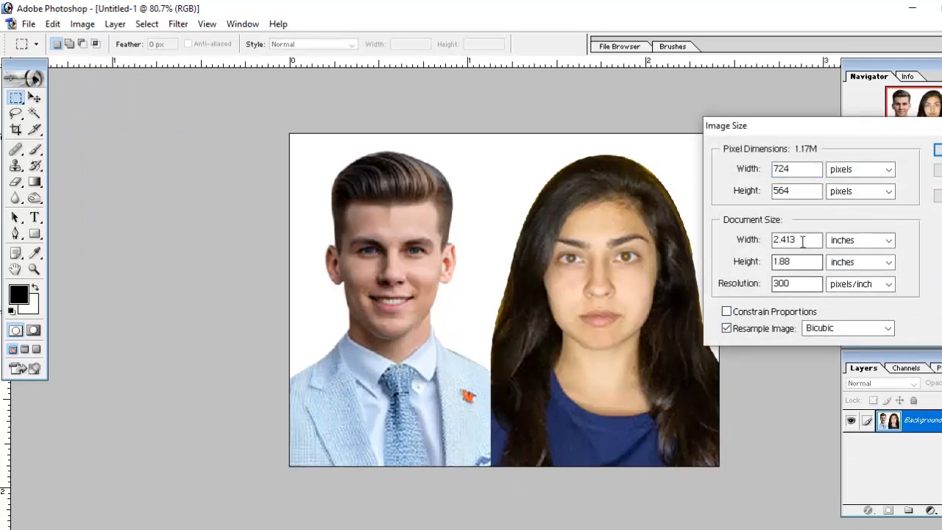
drag(798, 242, 764, 241)
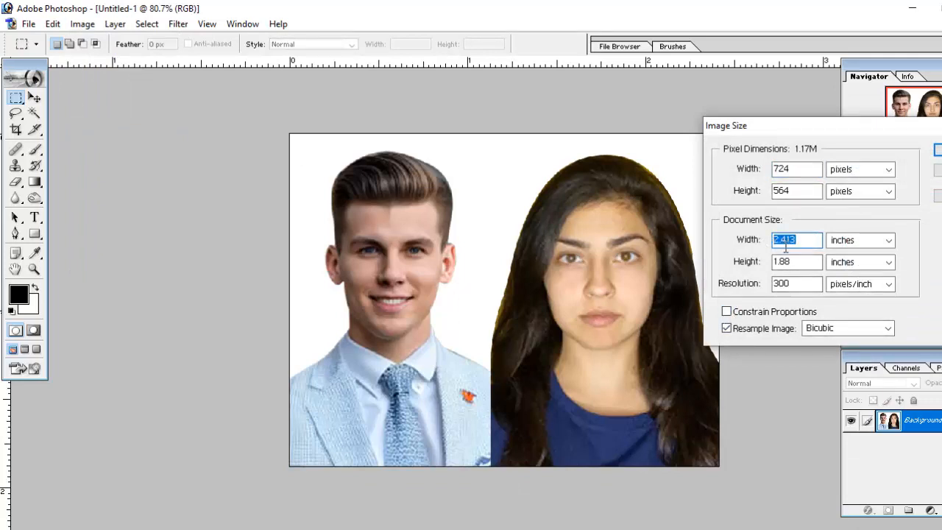
text(1.95)
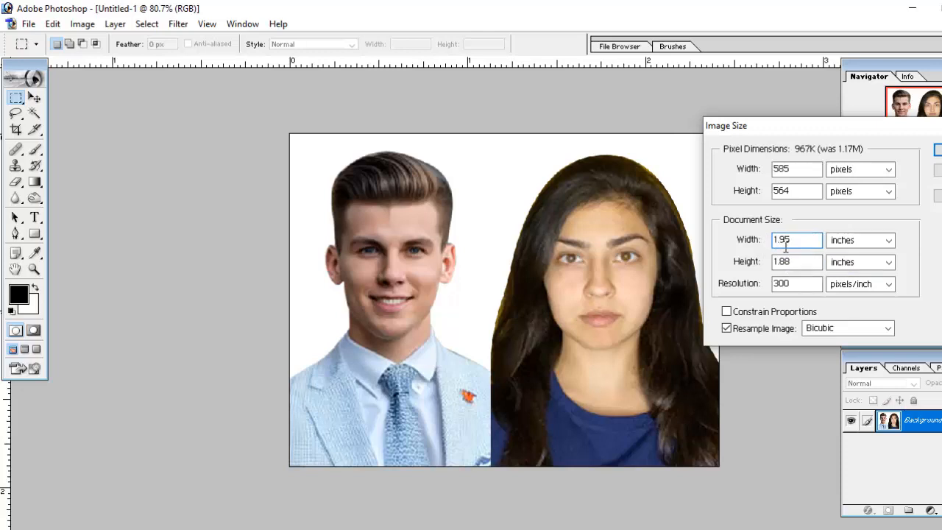
key(Tab)
key(Tab)
text(1.5)
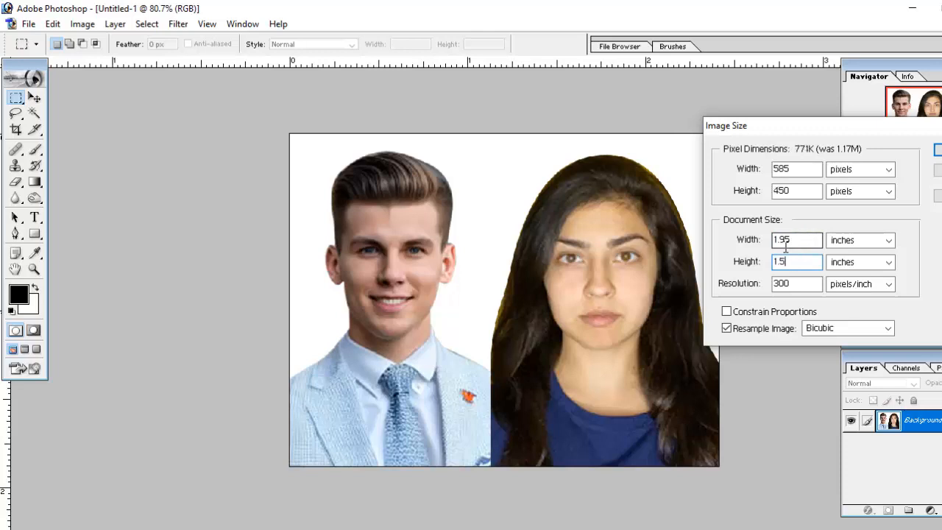
text(5)
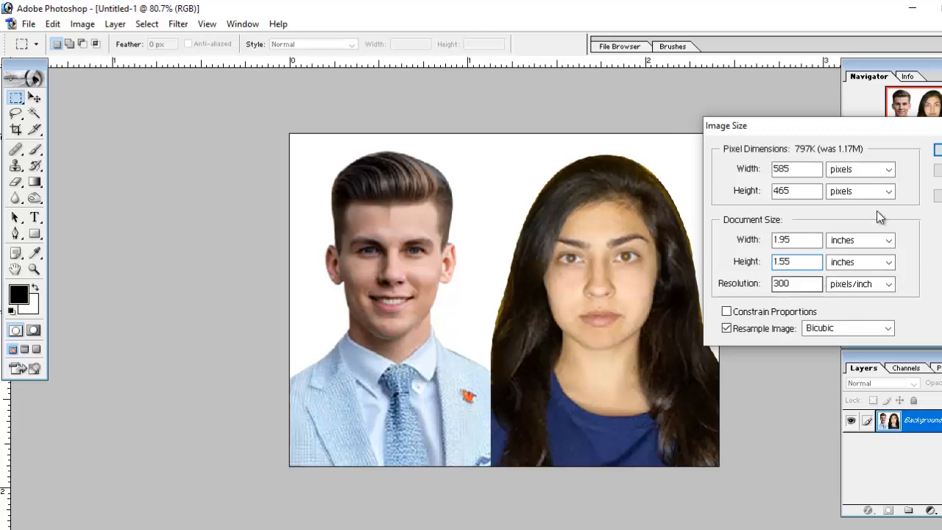
click(936, 149)
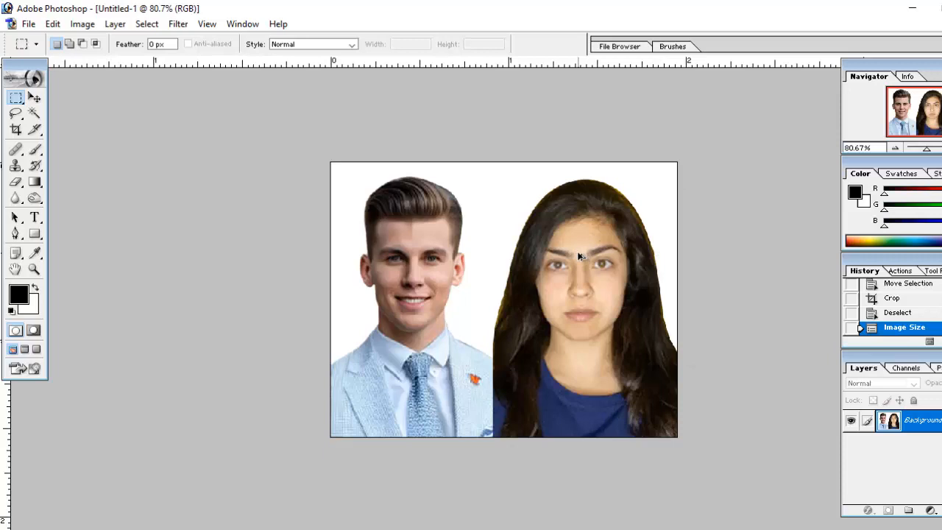
Brighten the joint photo's midtones slightly with an RGB Curves adjustment.
key(ctrl+alt+m)
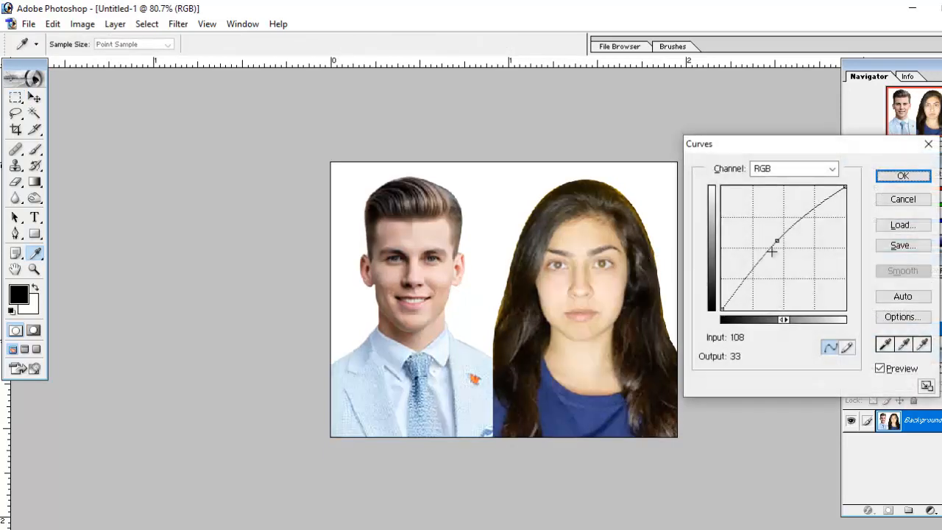
drag(776, 242, 781, 246)
key(Return)
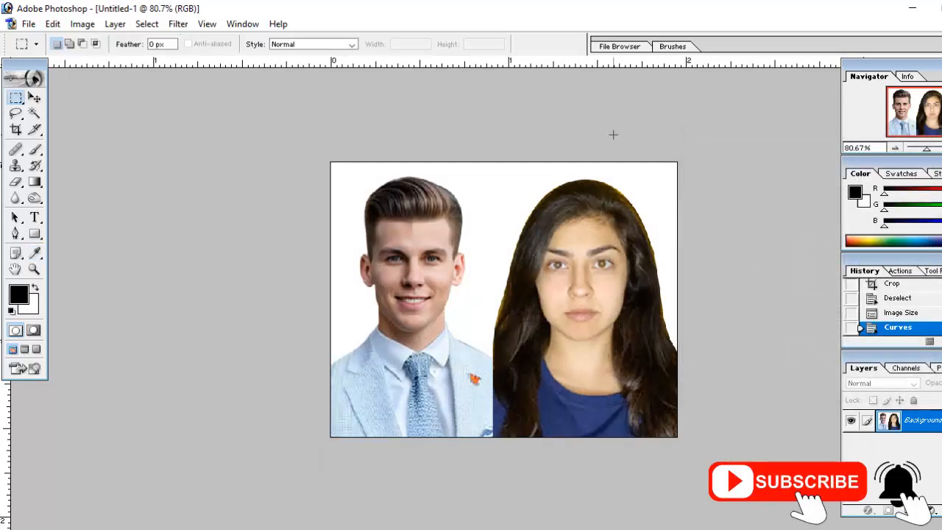
Start a Selective Color adjustment on the joint photo and set Black to +9% for the Blacks.
scroll(613, 134, up, 3)
scroll(503, 218, down, 2)
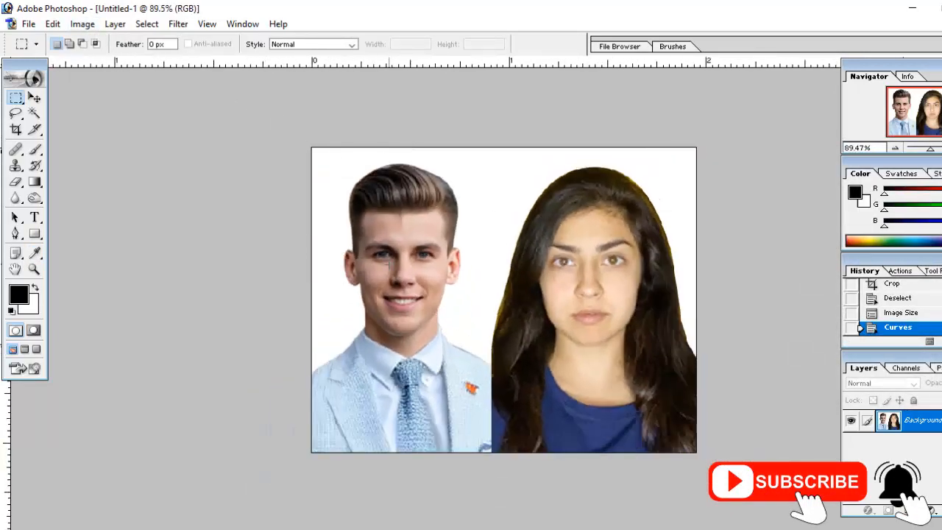
click(82, 24)
mouse_move(142, 65)
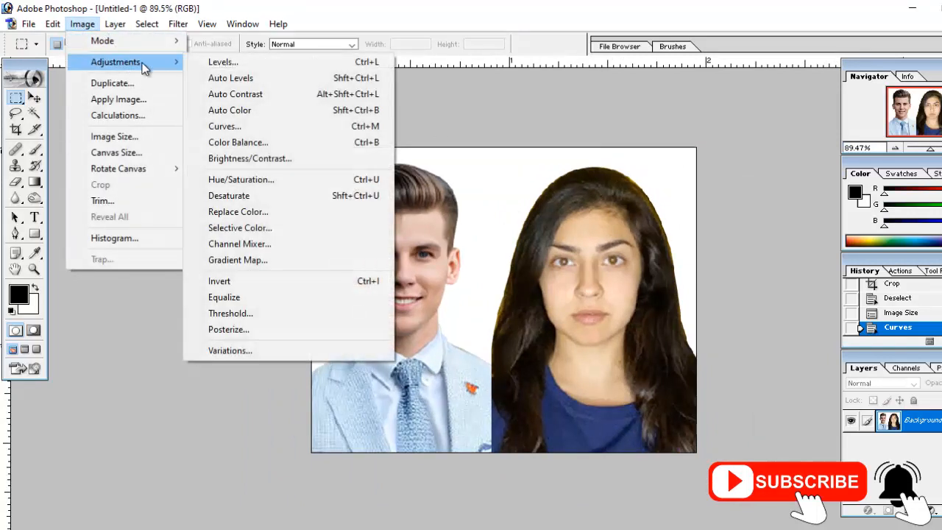
click(273, 228)
click(745, 164)
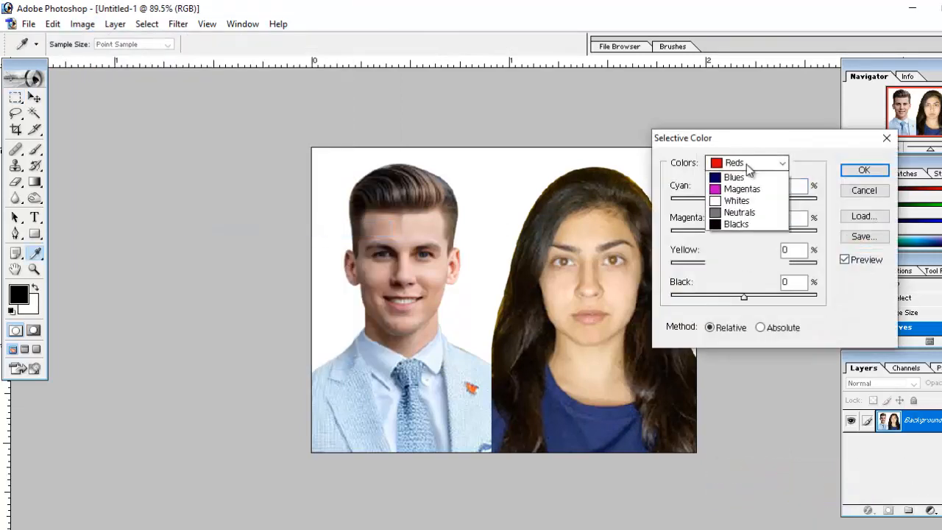
click(746, 269)
mouse_move(745, 297)
mouse_down()
mouse_move(756, 300)
mouse_move(751, 294)
mouse_up()
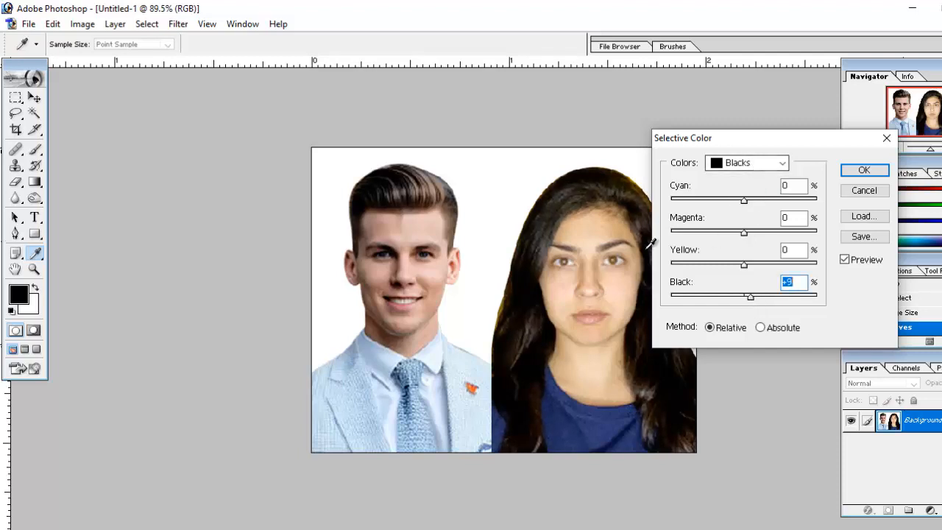
Set Black to -45% for the Yellows in the Selective Color adjustment and apply it.
click(746, 163)
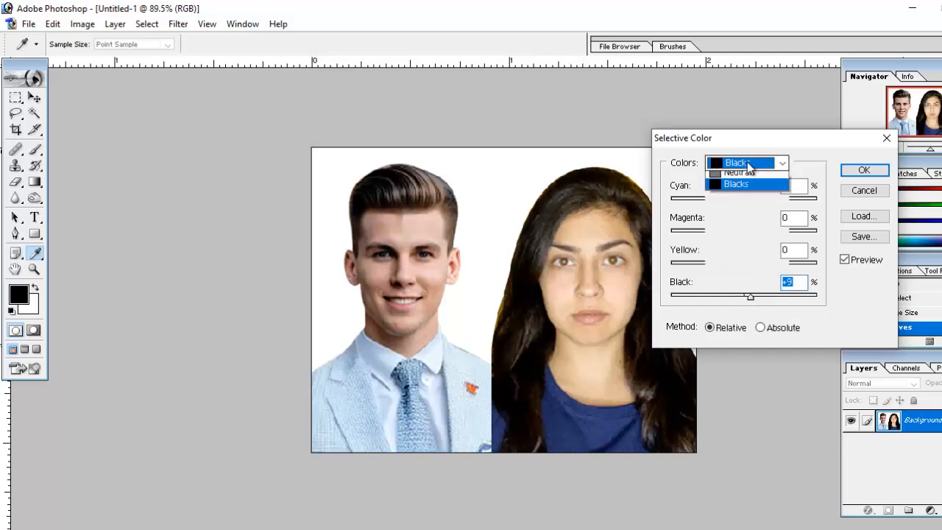
click(749, 188)
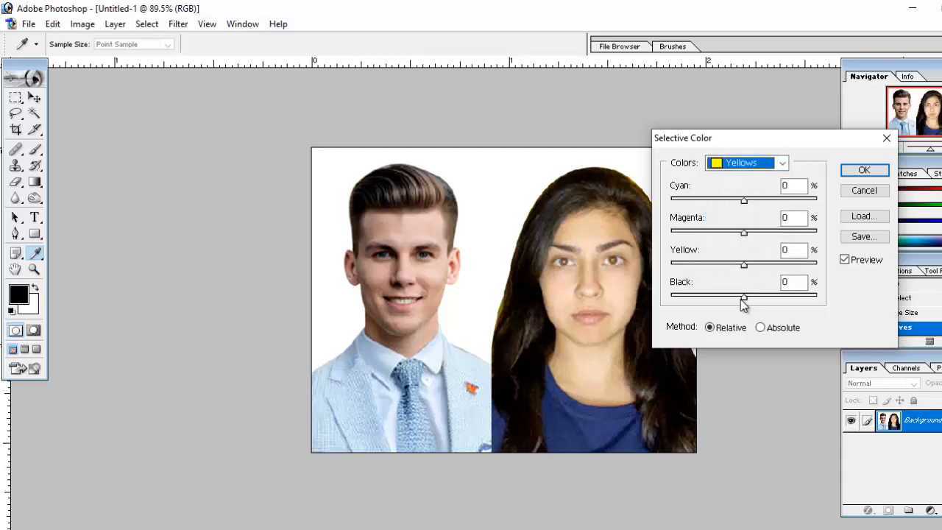
drag(741, 297, 723, 297)
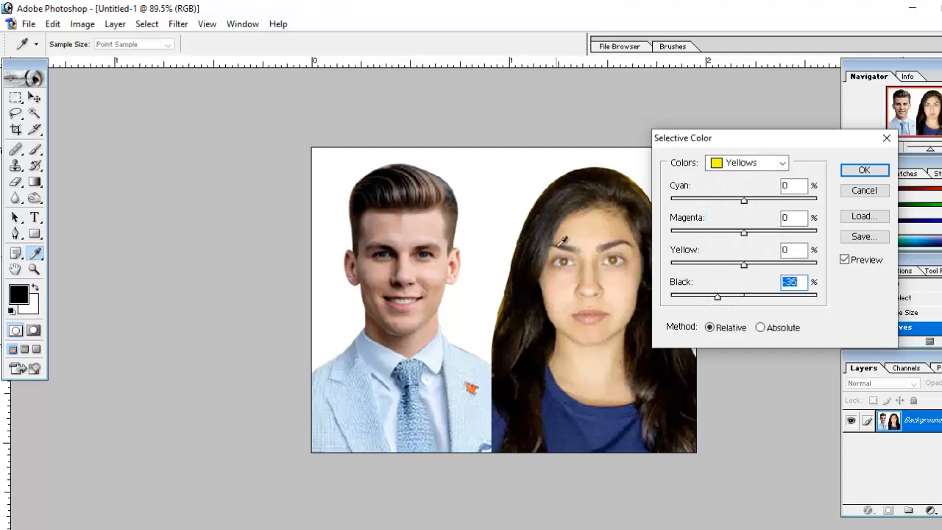
drag(718, 297, 710, 297)
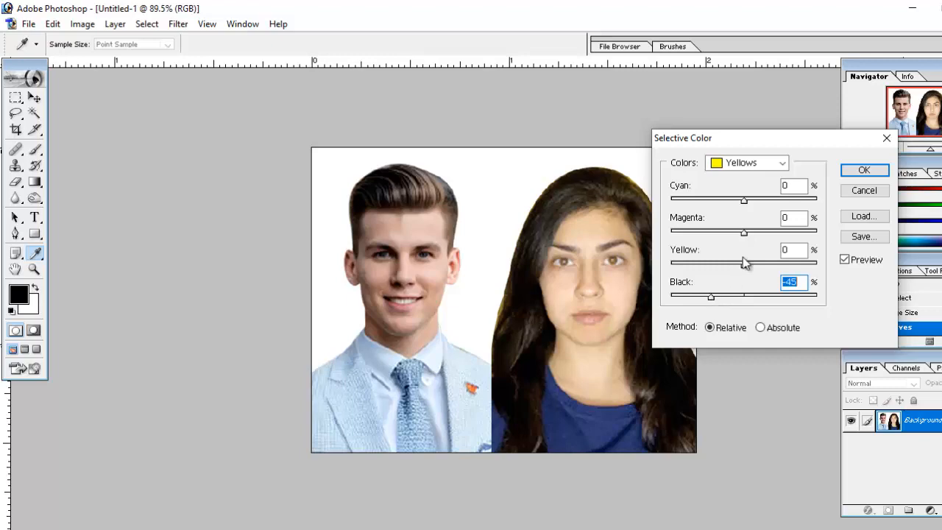
click(865, 171)
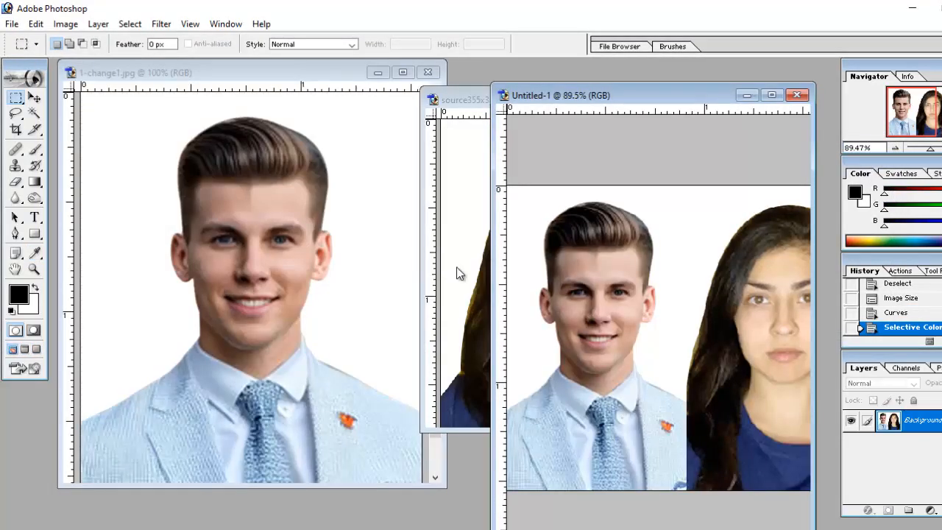
Widen the joint photo's window and create a new white A4 RGB document at 300 pixels/inch.
drag(491, 228, 332, 233)
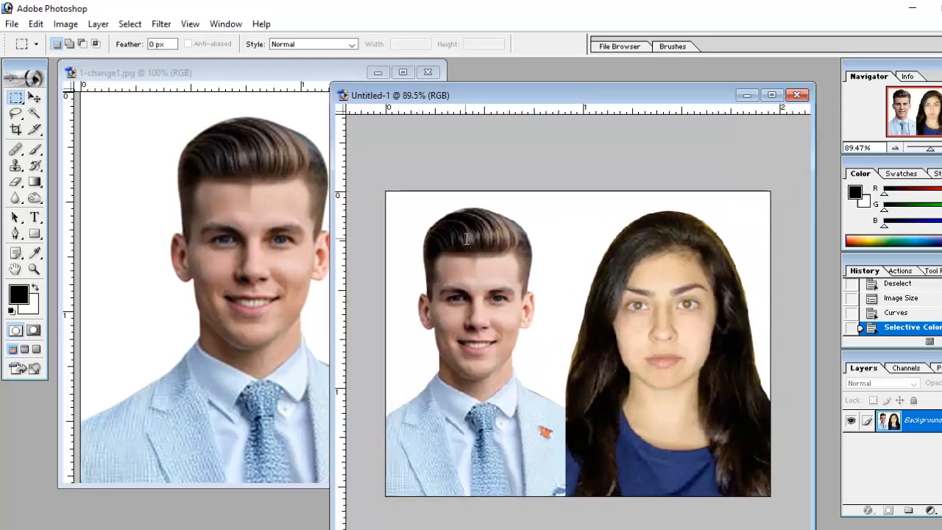
key(ctrl+n)
click(460, 216)
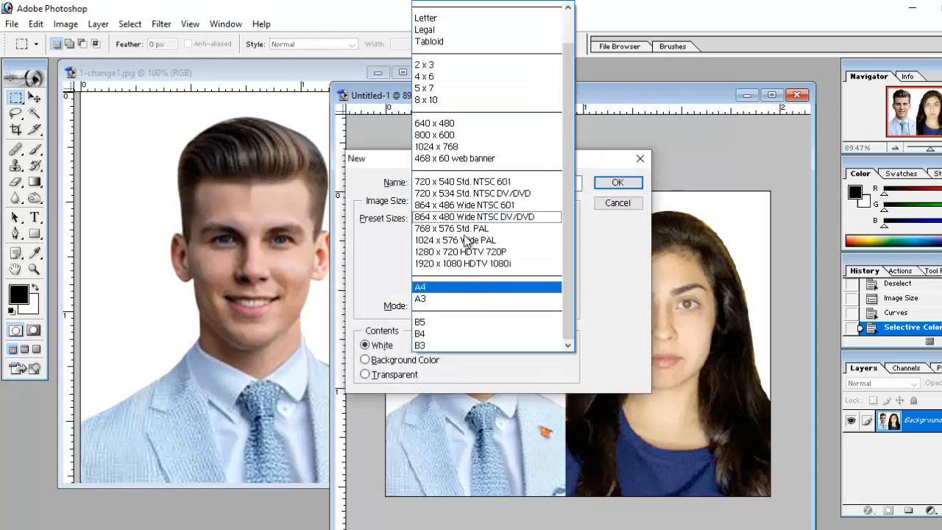
click(425, 287)
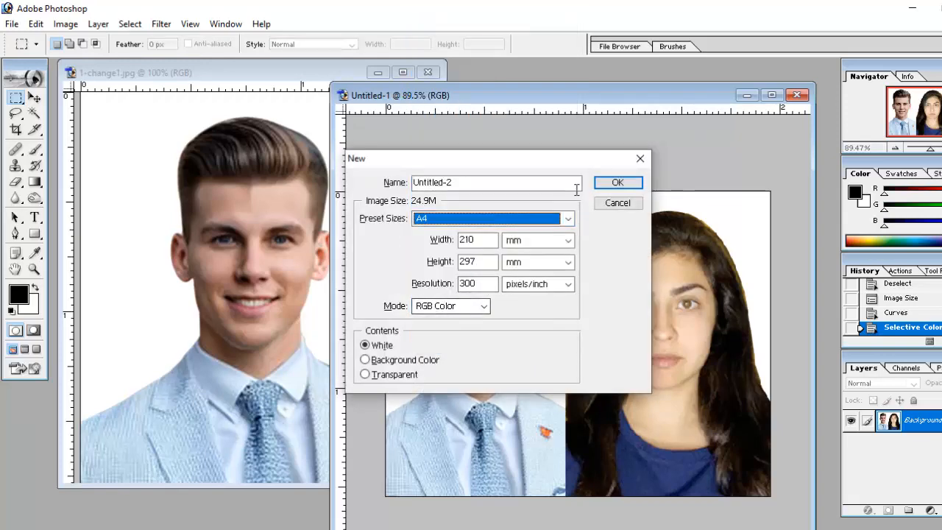
click(617, 182)
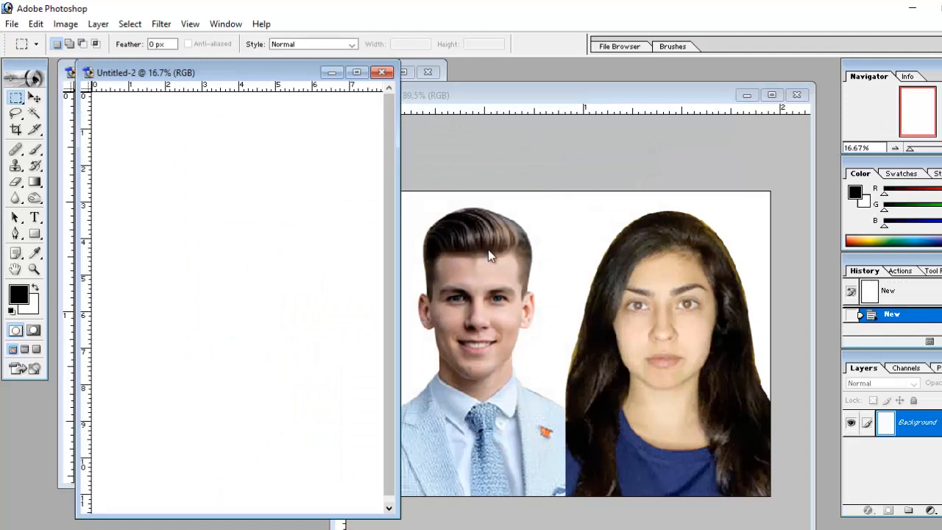
Copy the joint photo into the A4 document with the Move tool and maximize that document.
click(487, 249)
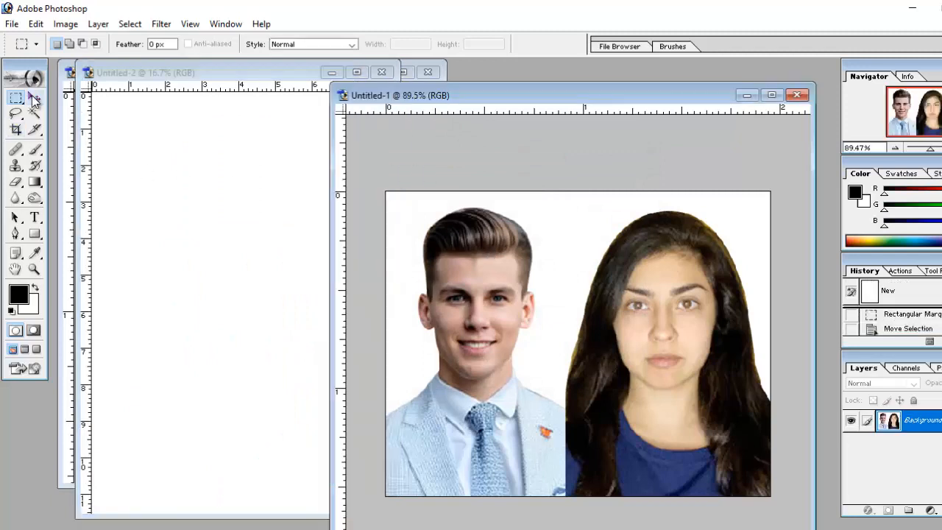
click(34, 98)
drag(478, 316, 185, 195)
click(356, 72)
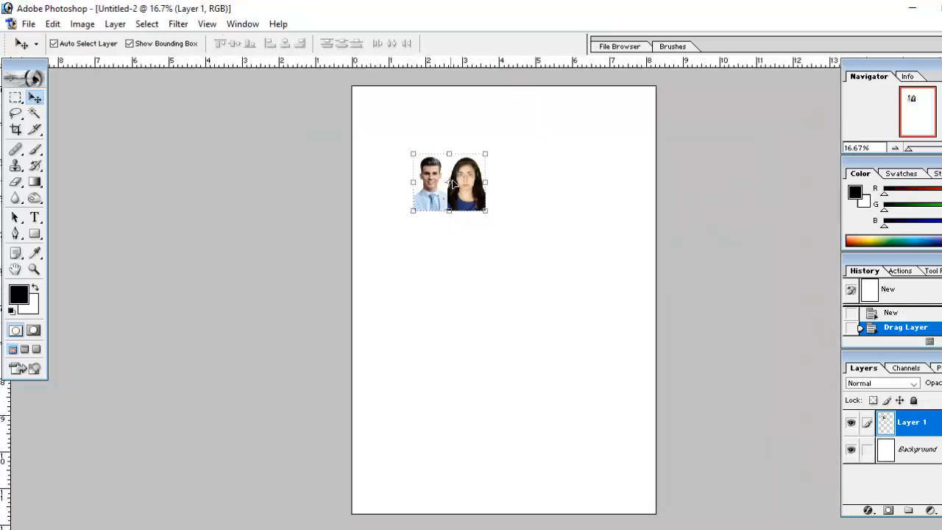
Move the joint photo to the page's top-left corner and duplicate it three times into a row of four across the page.
key(ctrl+plus)
key(ctrl+plus)
drag(439, 179, 425, 385)
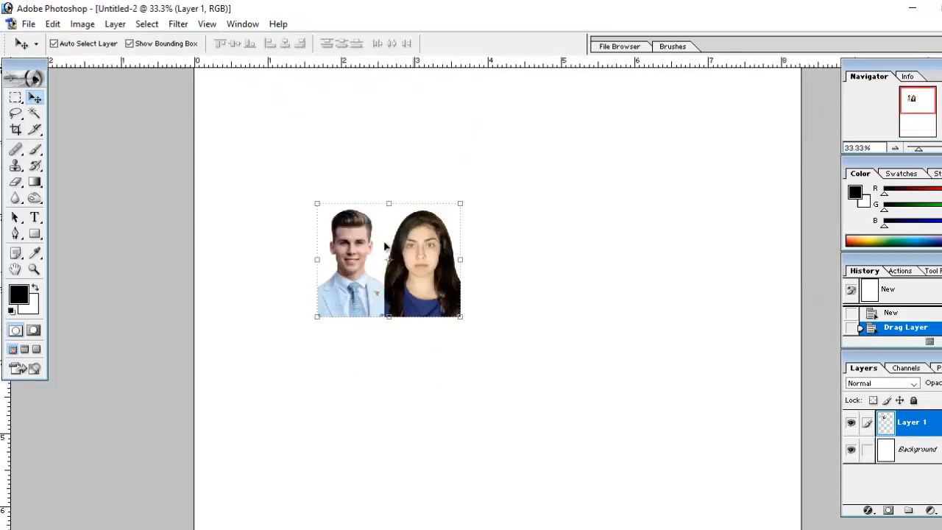
drag(401, 259, 413, 153)
drag(413, 153, 550, 166)
drag(550, 169, 704, 179)
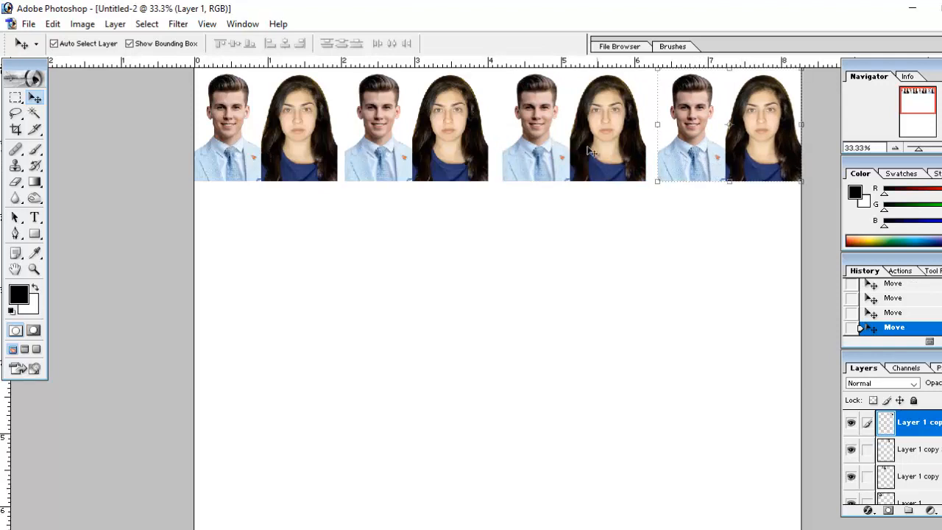
Link all four joint photo layers and distribute them evenly by their horizontal centers.
shift+click(580, 147)
shift+click(411, 147)
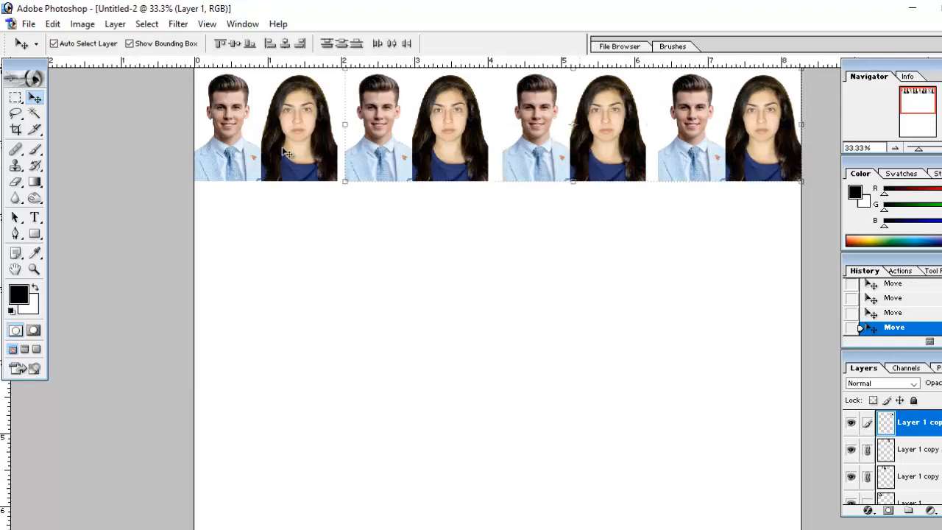
shift+click(270, 148)
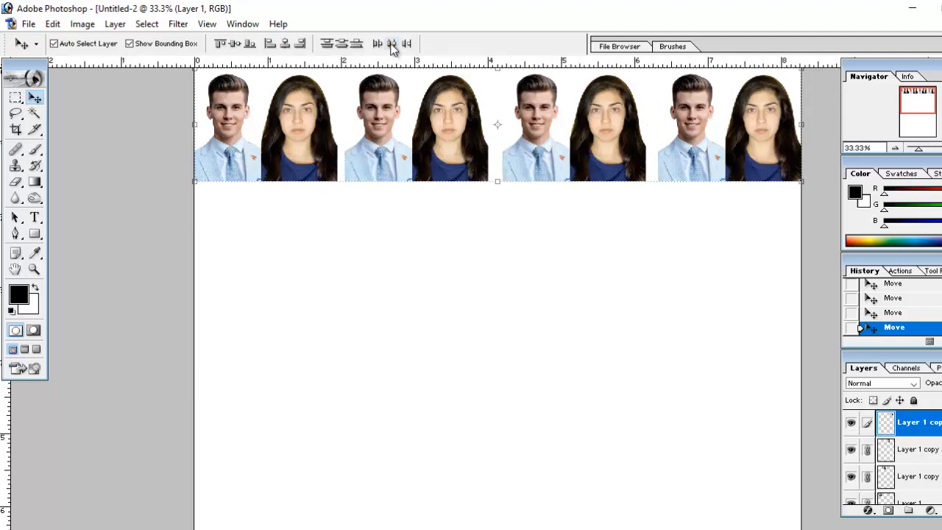
click(391, 43)
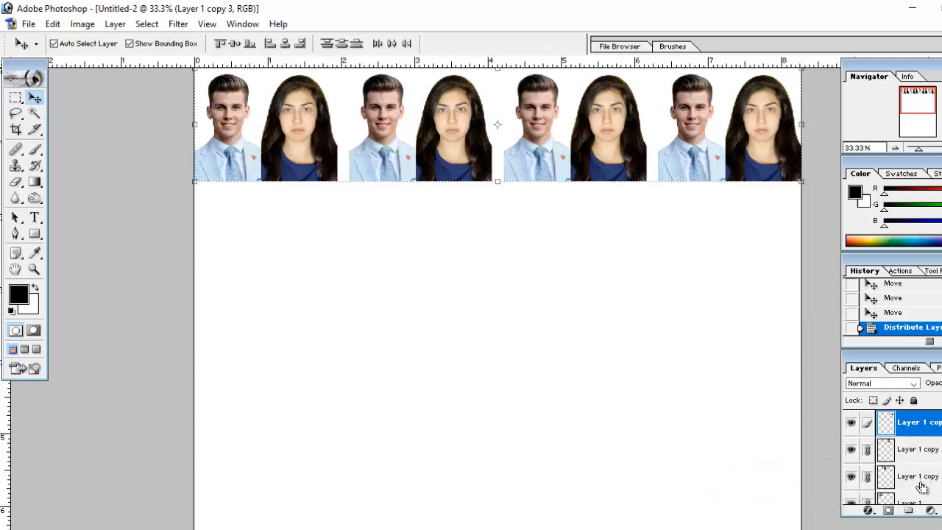
Merge the visible layers and select the whole row of four joint photos with a rectangular marquee.
key(ctrl+shift+e)
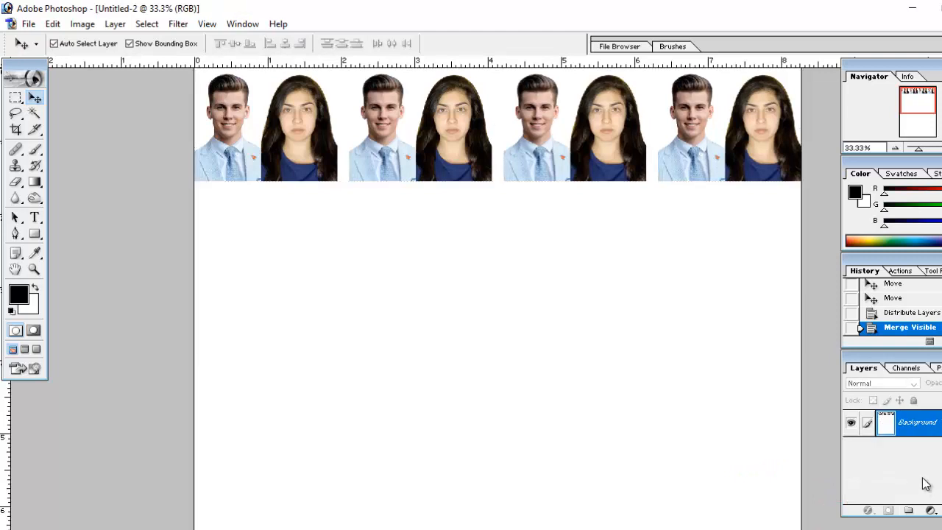
click(17, 99)
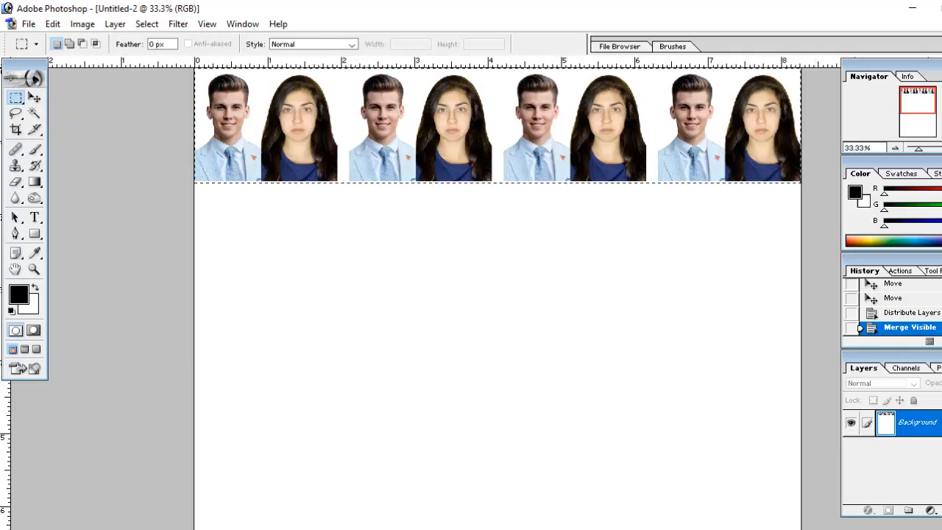
drag(801, 182, 146, 58)
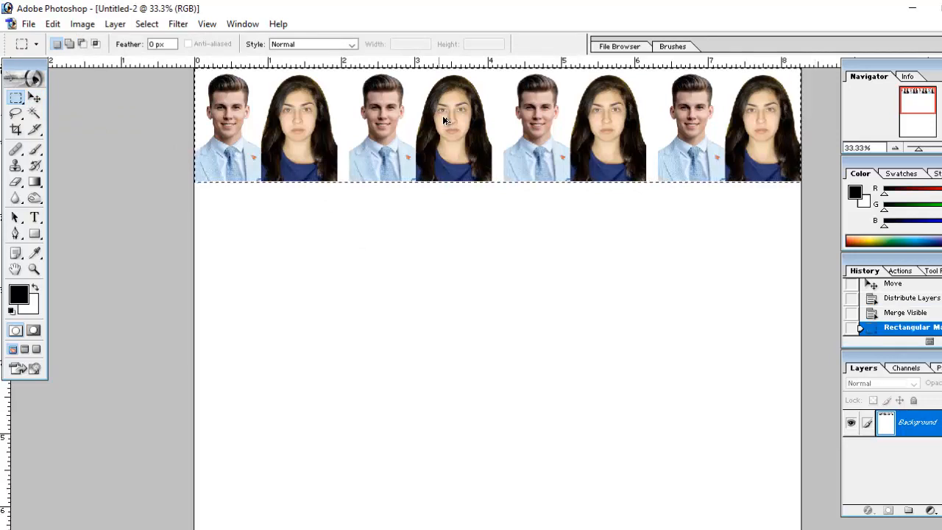
Duplicate the selected row of four joint photos twice down the page to form three evenly spaced rows, and clear the selection.
drag(504, 110, 539, 327)
key(ctrl+d)
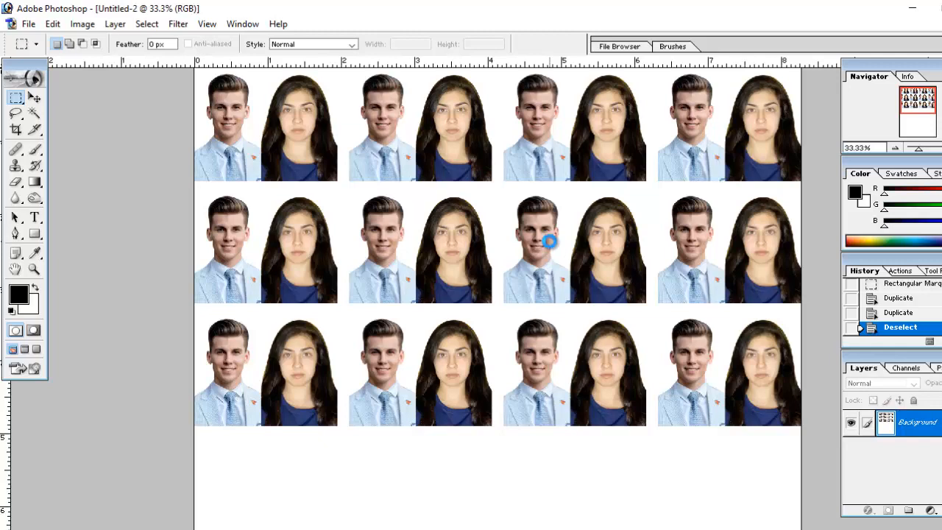
Set the A4 photo sheet's print size to Scale to Fit Media and proceed to the printer settings.
key(ctrl+p)
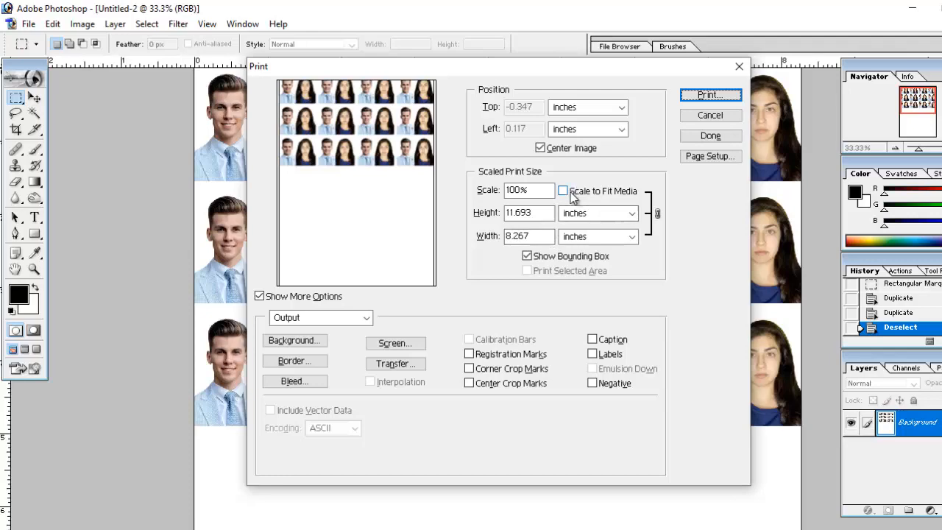
click(578, 191)
click(713, 94)
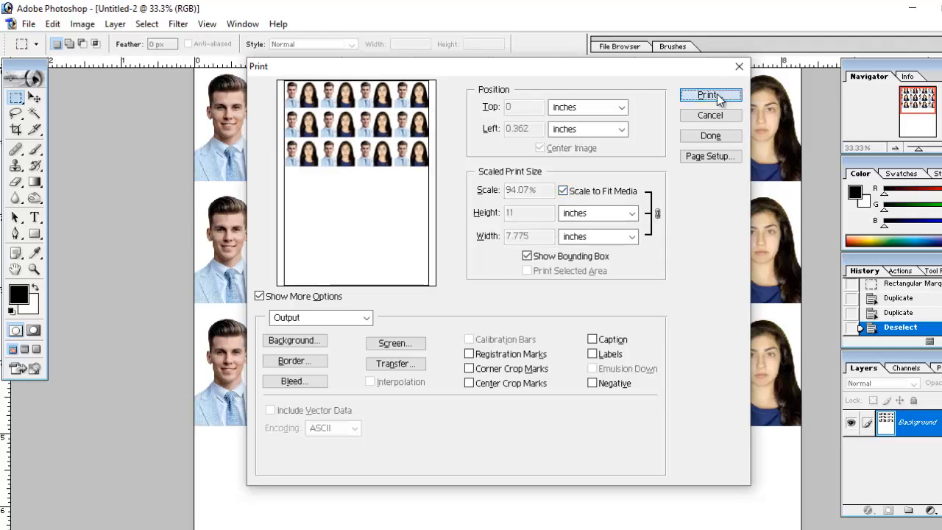
Review the available printers and the Microsoft Print to PDF layout properties, and close the print settings without printing.
click(462, 101)
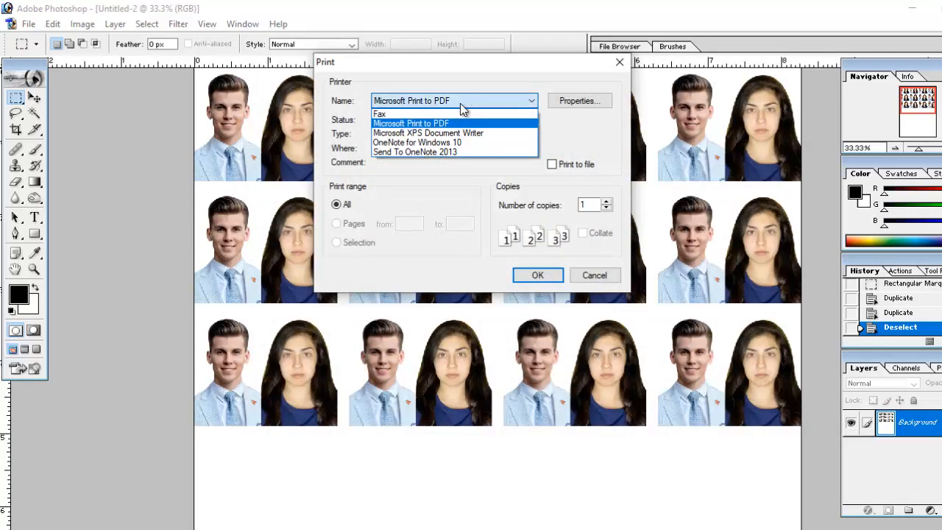
click(585, 105)
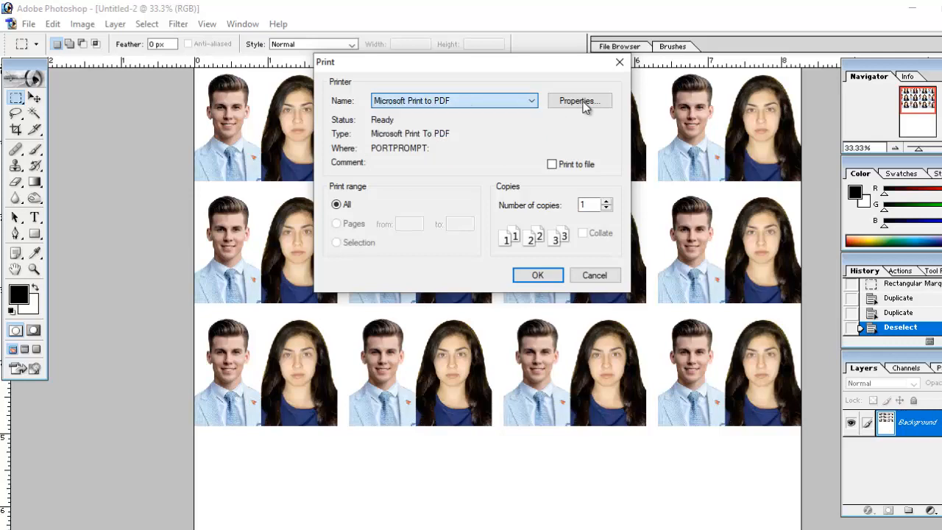
click(590, 106)
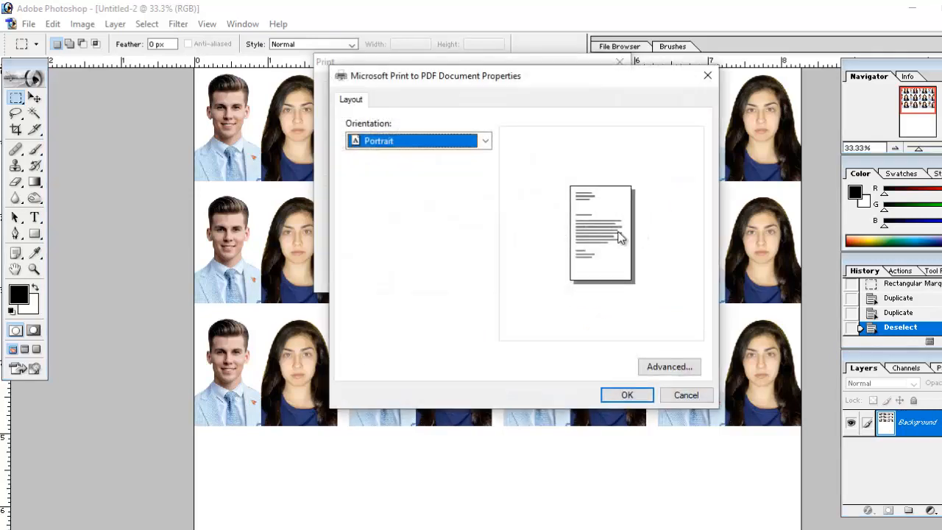
click(626, 394)
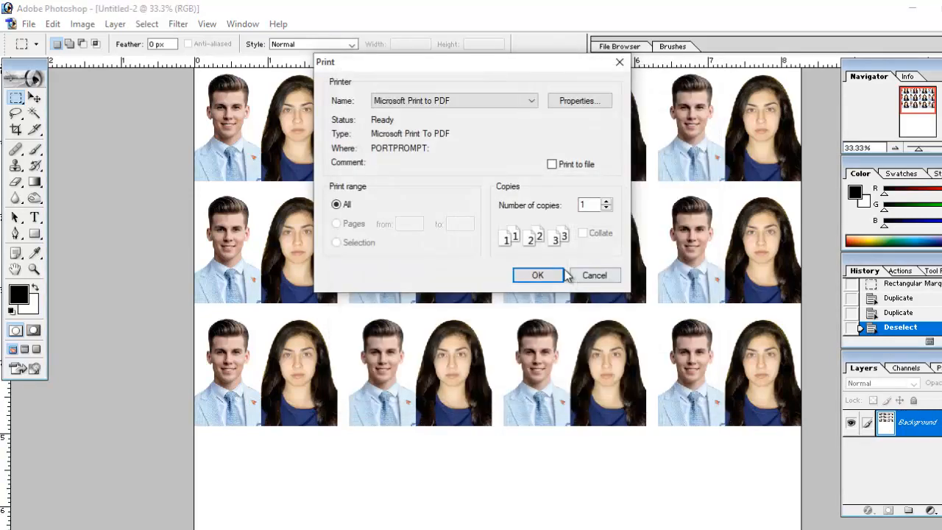
click(620, 62)
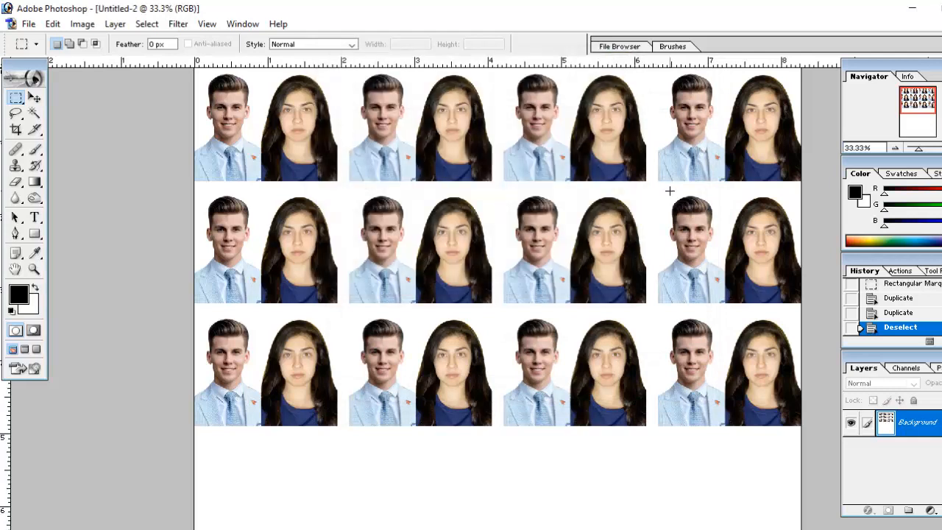